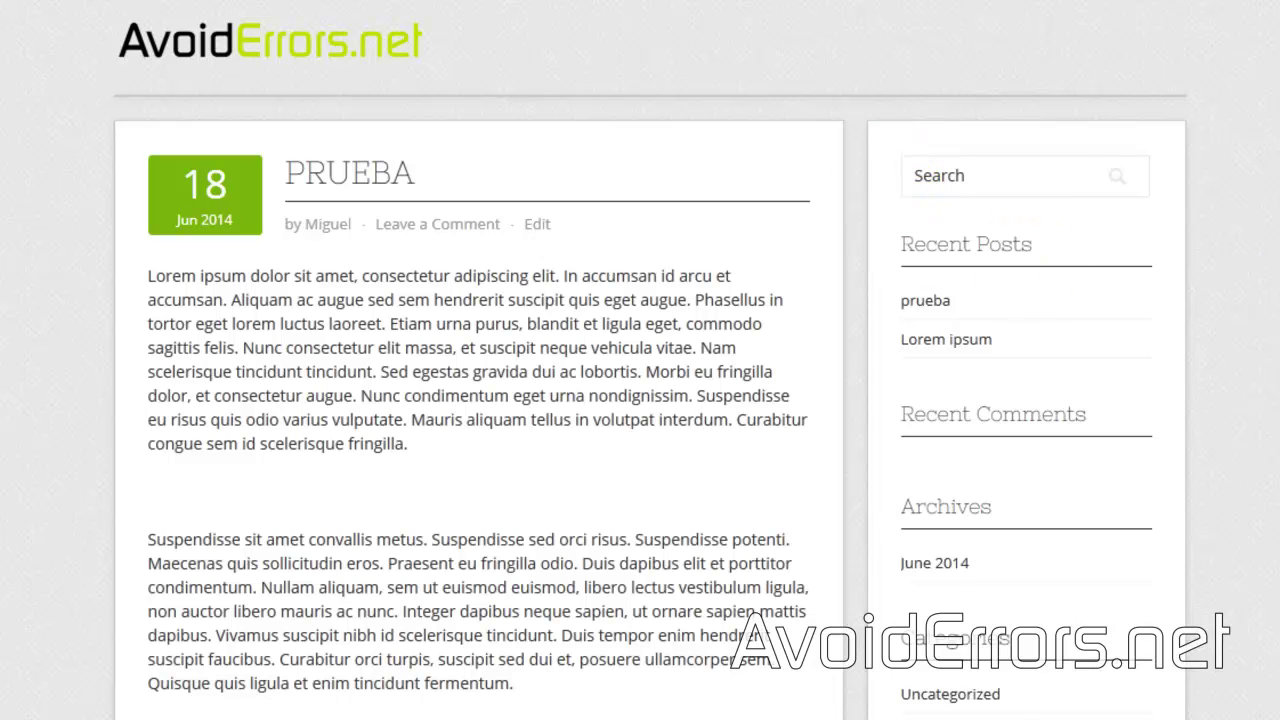
From the admin dashboard, search Add New Plugins for CodeStyling Localization.
{"action": "scroll", "coordinate": [470, 360], "scroll_direction": "down", "scroll_amount": 5}
{"action": "scroll", "coordinate": [470, 360], "scroll_direction": "down", "scroll_amount": 10}
{"action": "scroll", "coordinate": [534, 180], "scroll_direction": "down", "scroll_amount": 2}
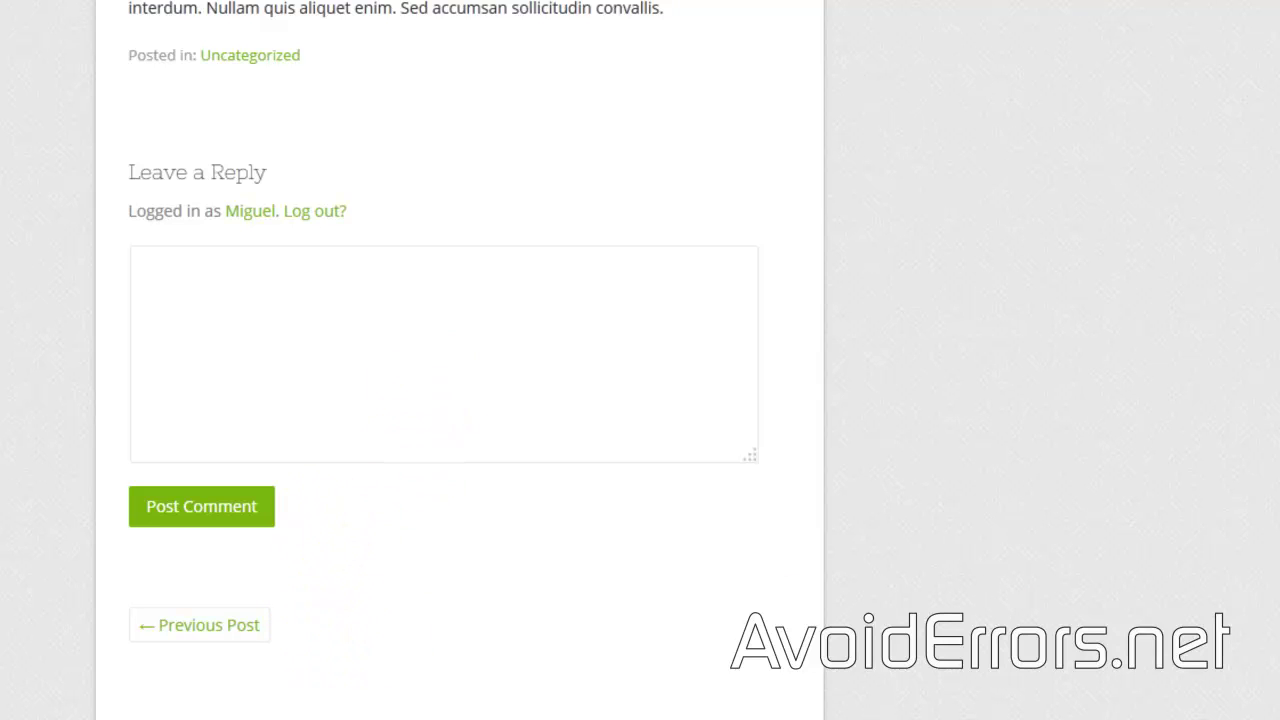
{"action": "scroll", "coordinate": [640, 360], "scroll_direction": "up", "scroll_amount": 10}
{"action": "scroll", "coordinate": [640, 360], "scroll_direction": "up", "scroll_amount": 5}
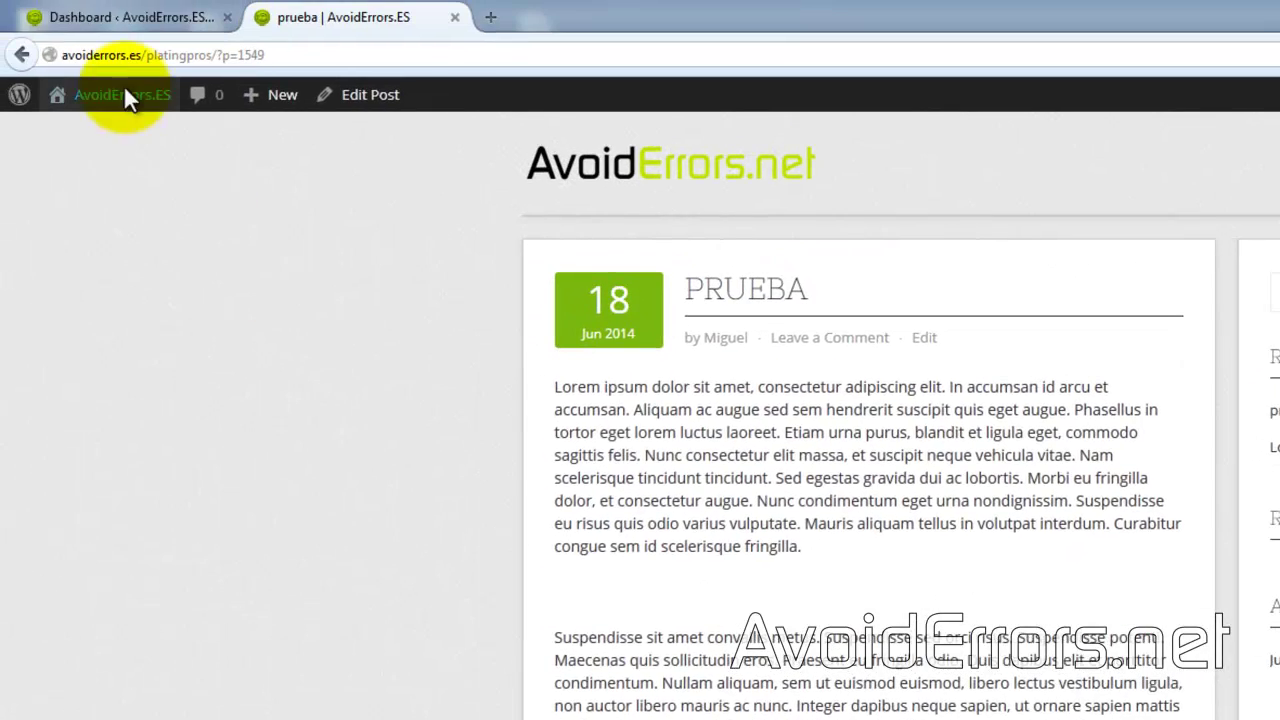
{"action": "left_click", "coordinate": [115, 20]}
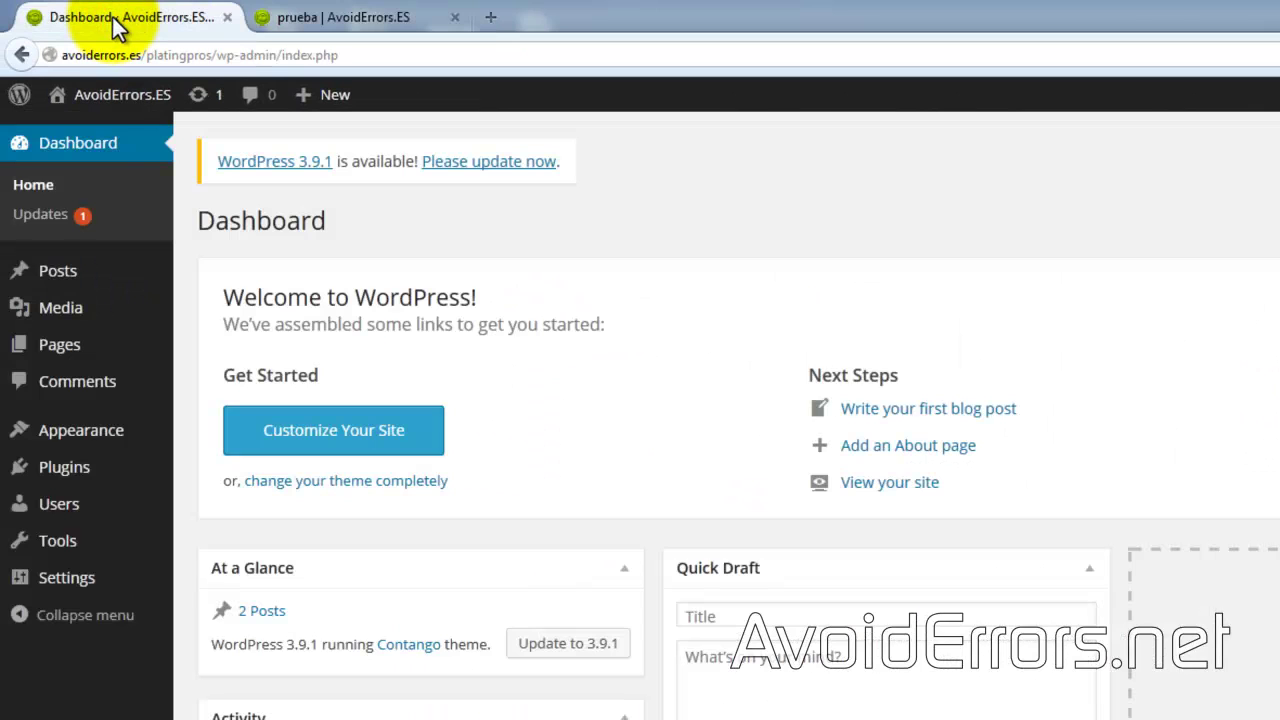
{"action": "mouse_move", "coordinate": [64, 467]}
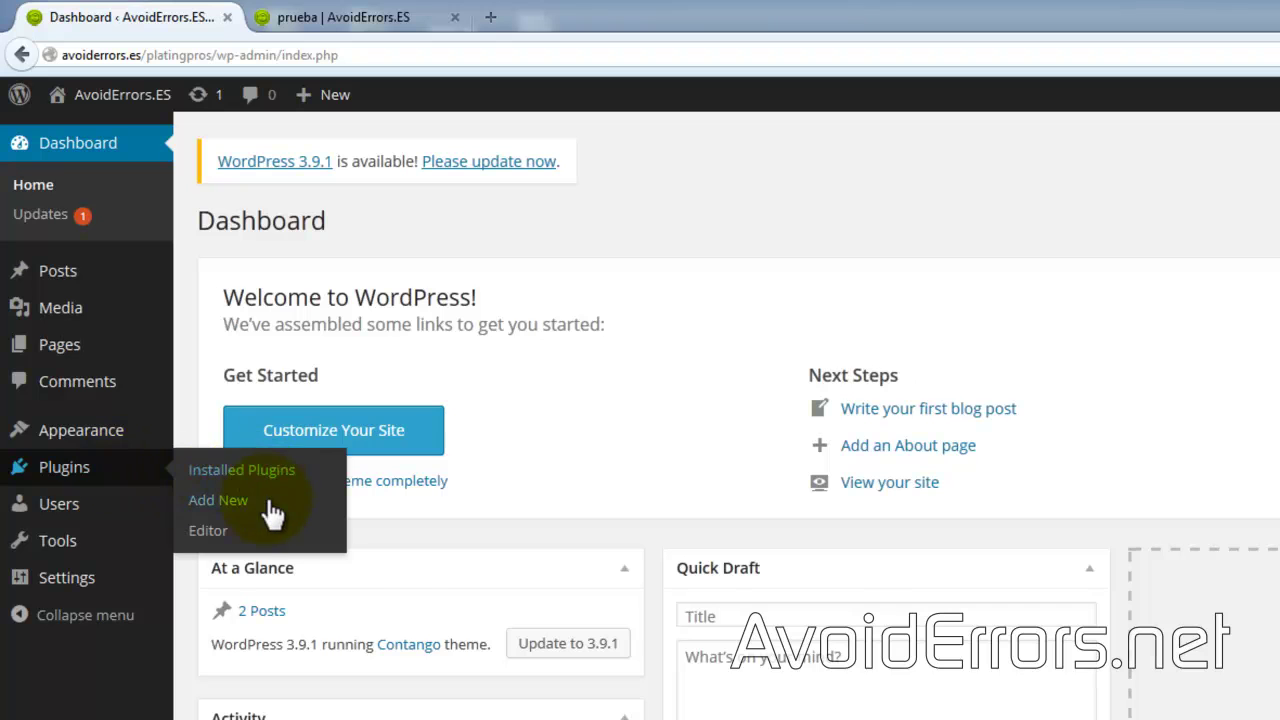
{"action": "left_click", "coordinate": [268, 510]}
{"action": "type", "text": "code"}
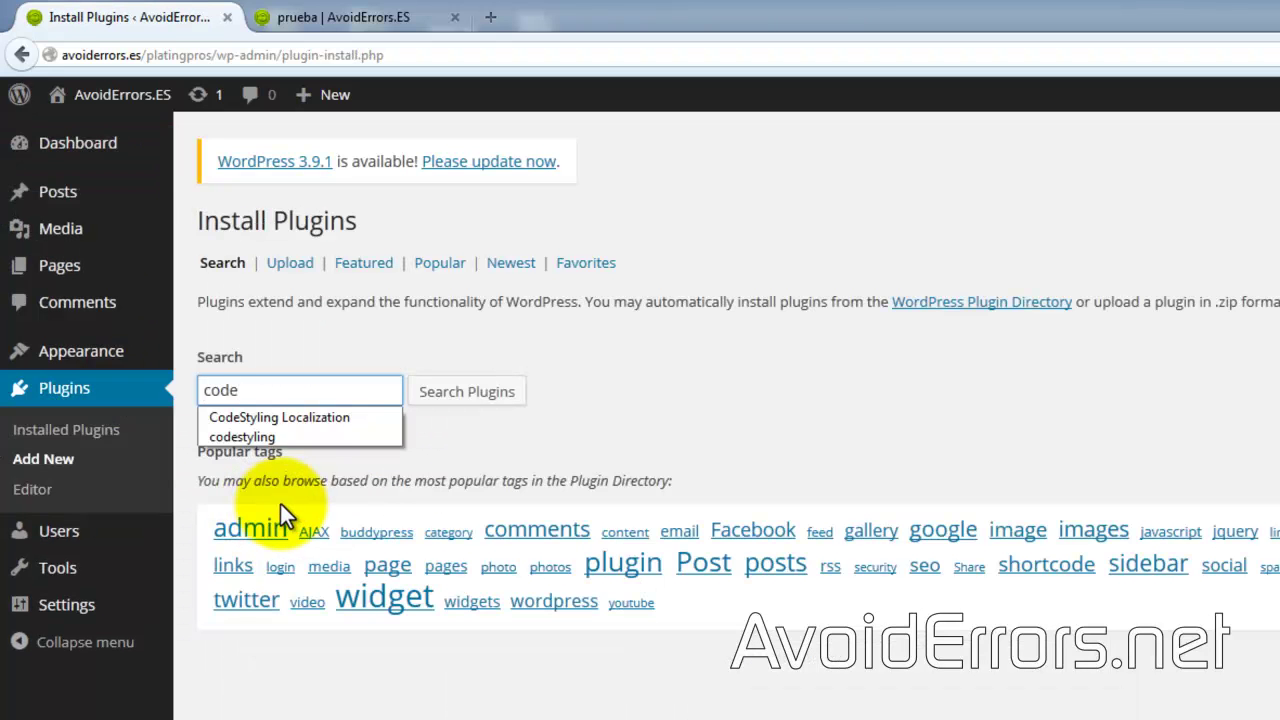
{"action": "left_click", "coordinate": [307, 420]}
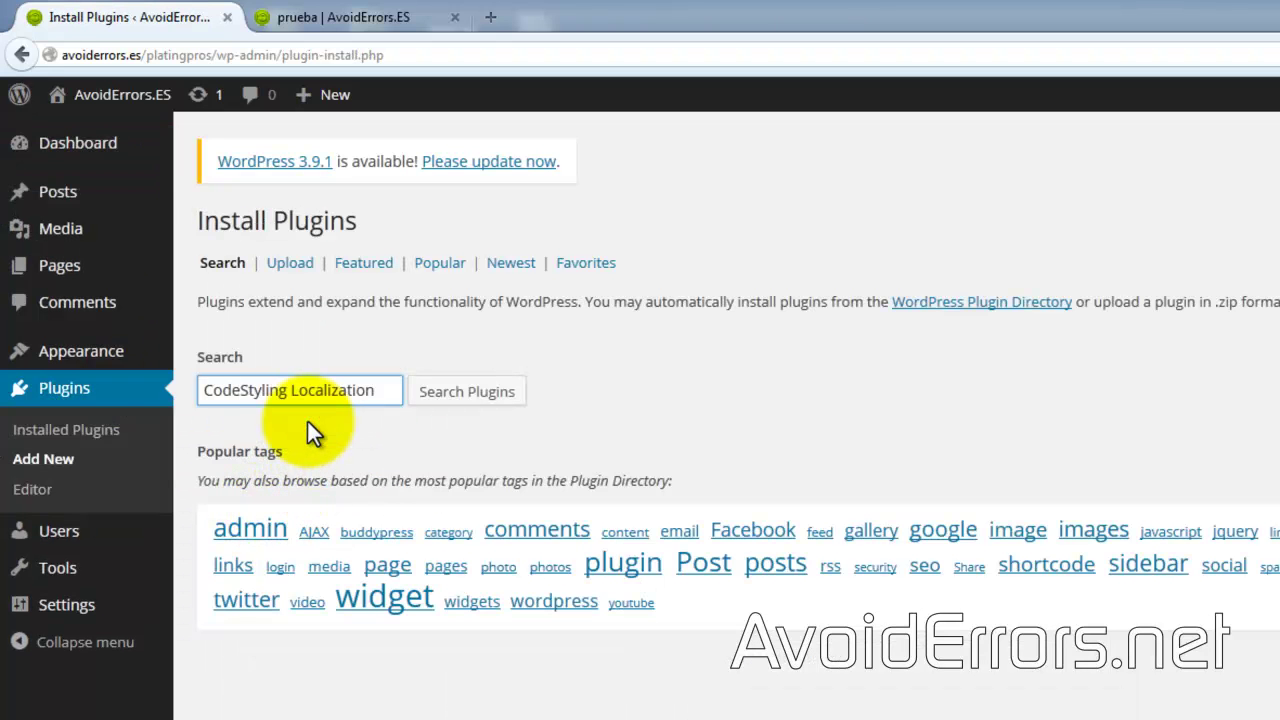
{"action": "left_click", "coordinate": [428, 400]}
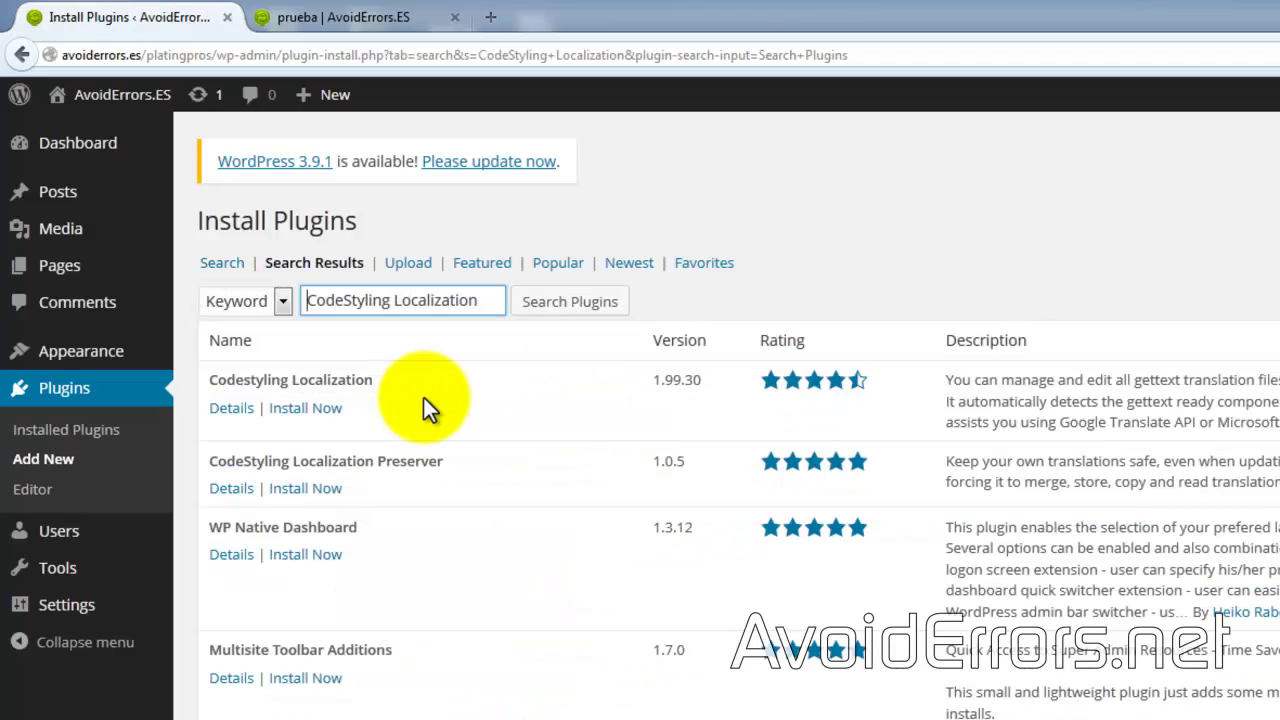
Install the CodeStyling Localization plugin, confirm, and activate it.
{"action": "left_click", "coordinate": [323, 411]}
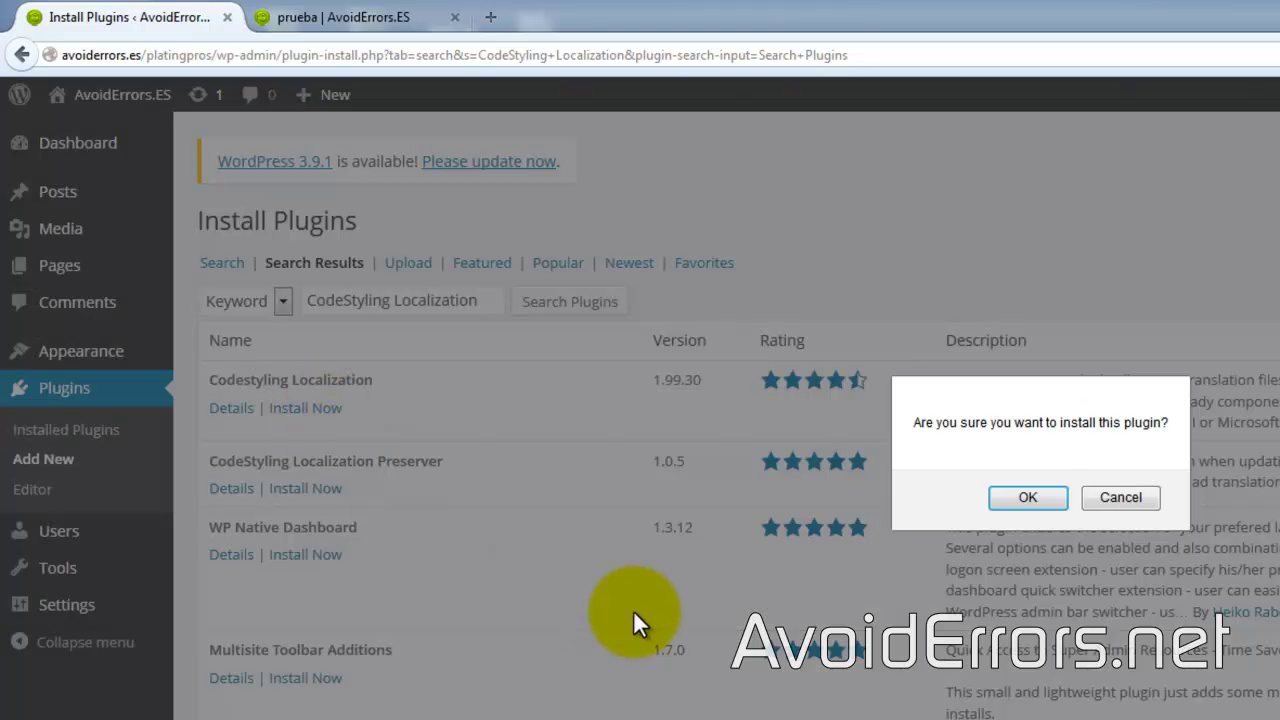
{"action": "left_click", "coordinate": [996, 499]}
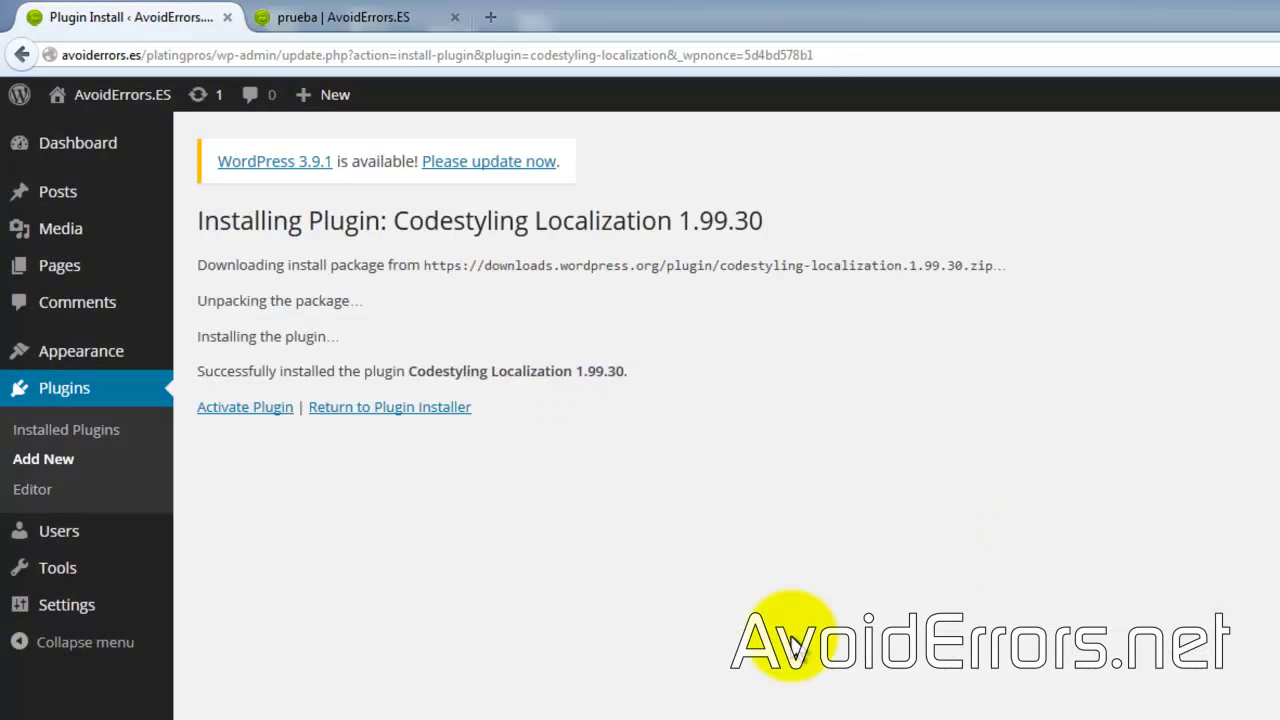
{"action": "left_click", "coordinate": [271, 411]}
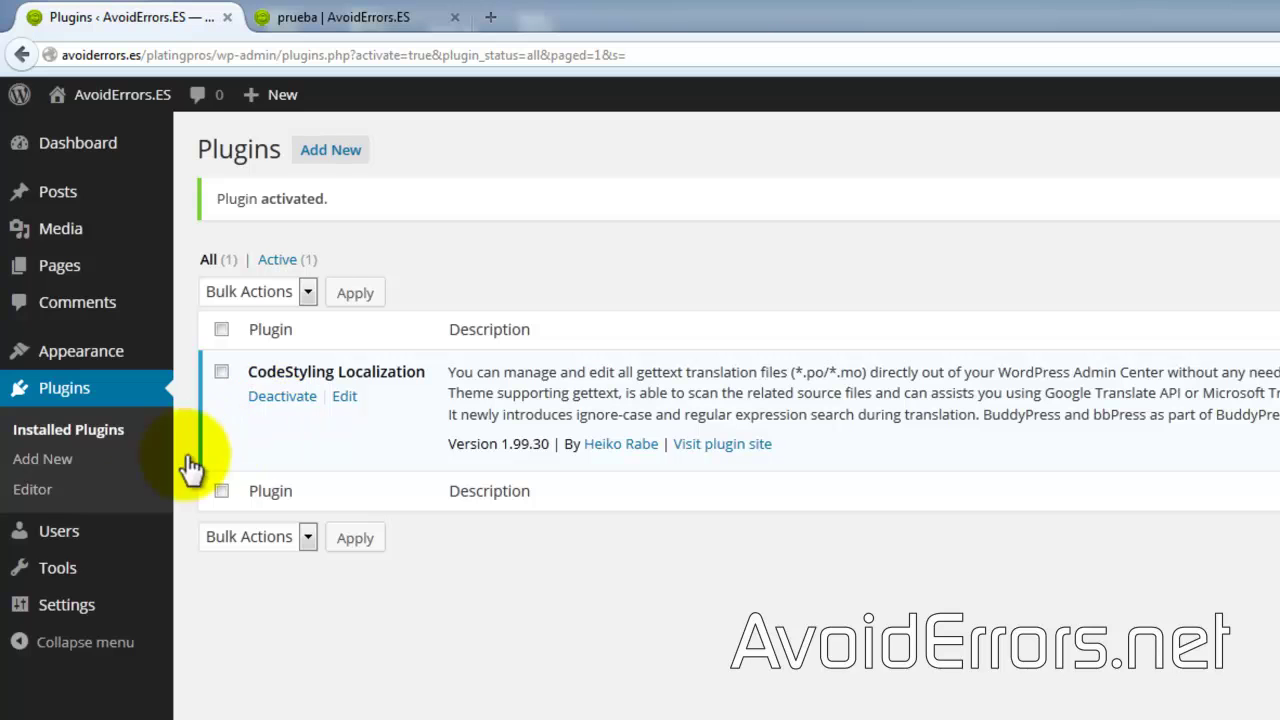
{"action": "mouse_move", "coordinate": [57, 568]}
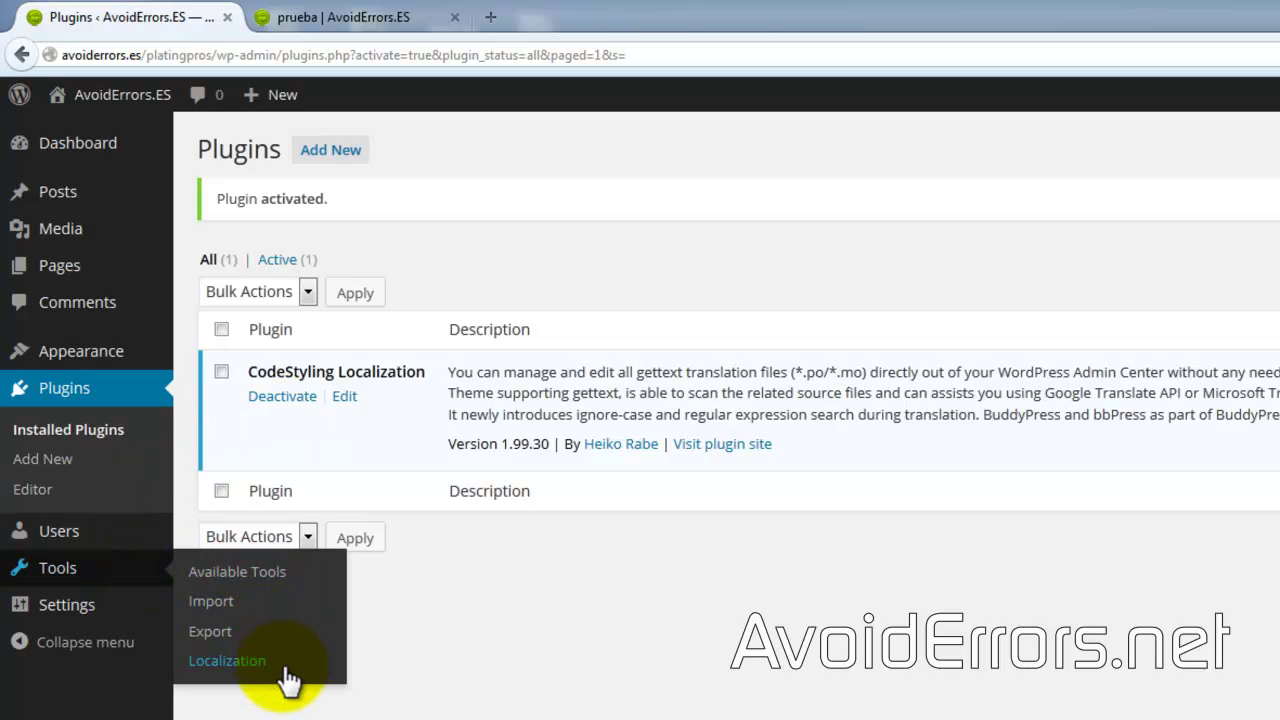
Open Tools > Localization and filter the language files to Themes to show Contango.
{"action": "left_click", "coordinate": [285, 670]}
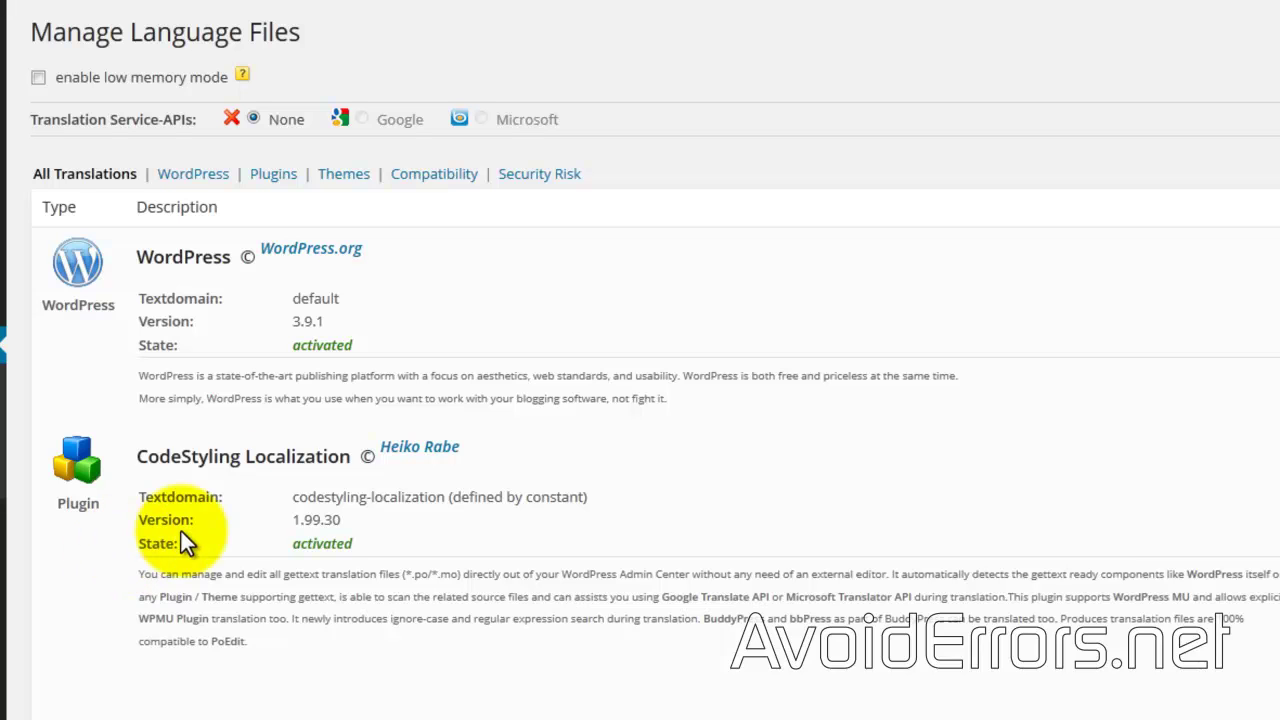
{"action": "left_click", "coordinate": [343, 174]}
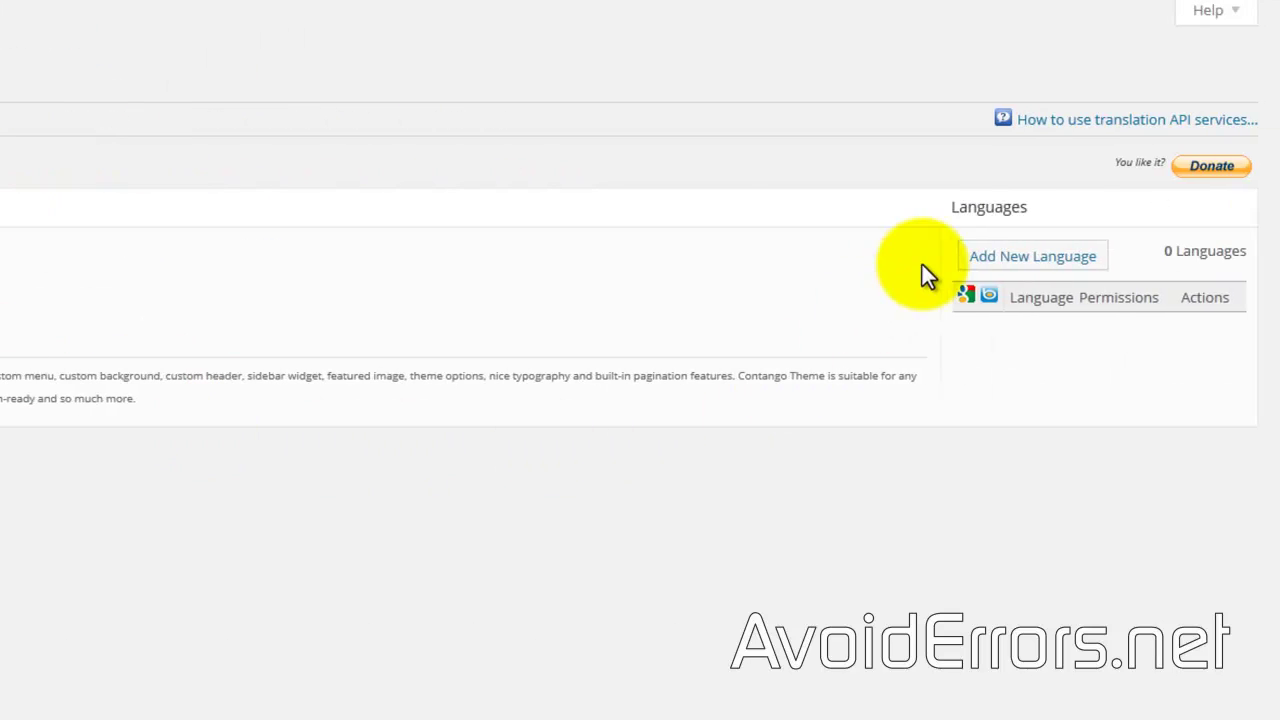
Start a new Contango language and select Español/España (es_ES) in the list.
{"action": "left_click", "coordinate": [983, 258]}
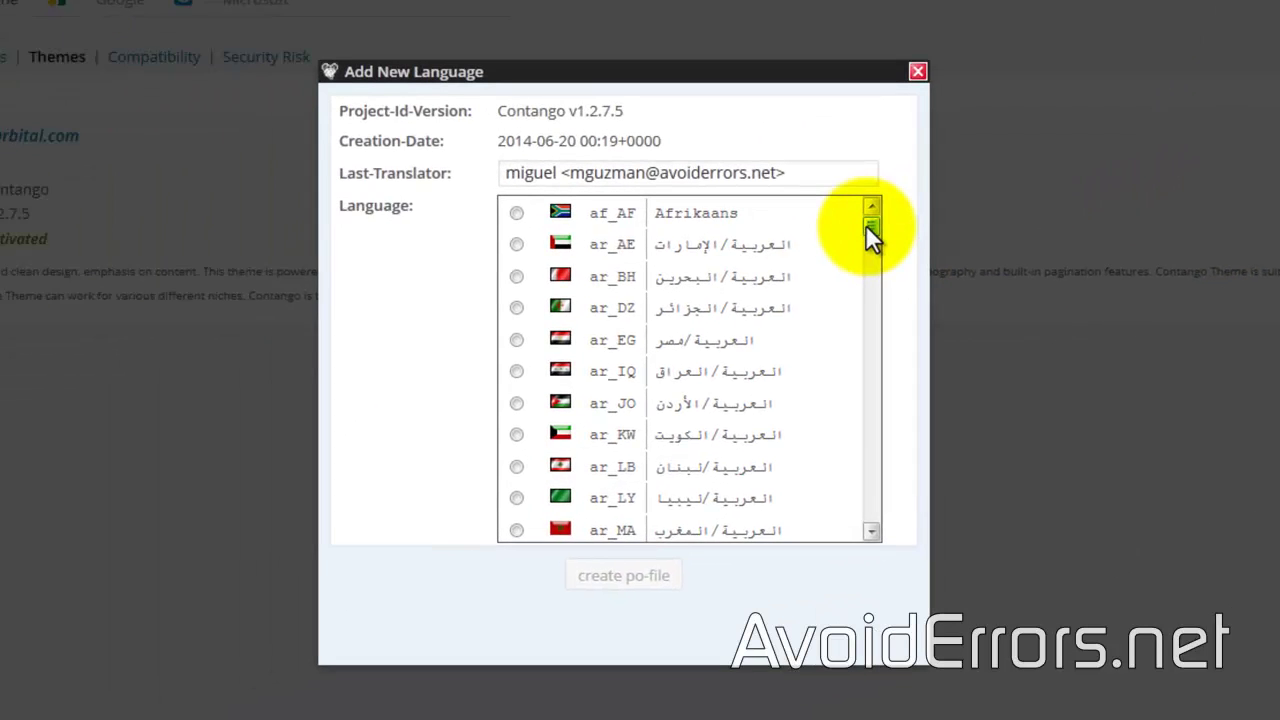
{"action": "left_click_drag", "start_coordinate": [866, 225], "coordinate": [875, 315]}
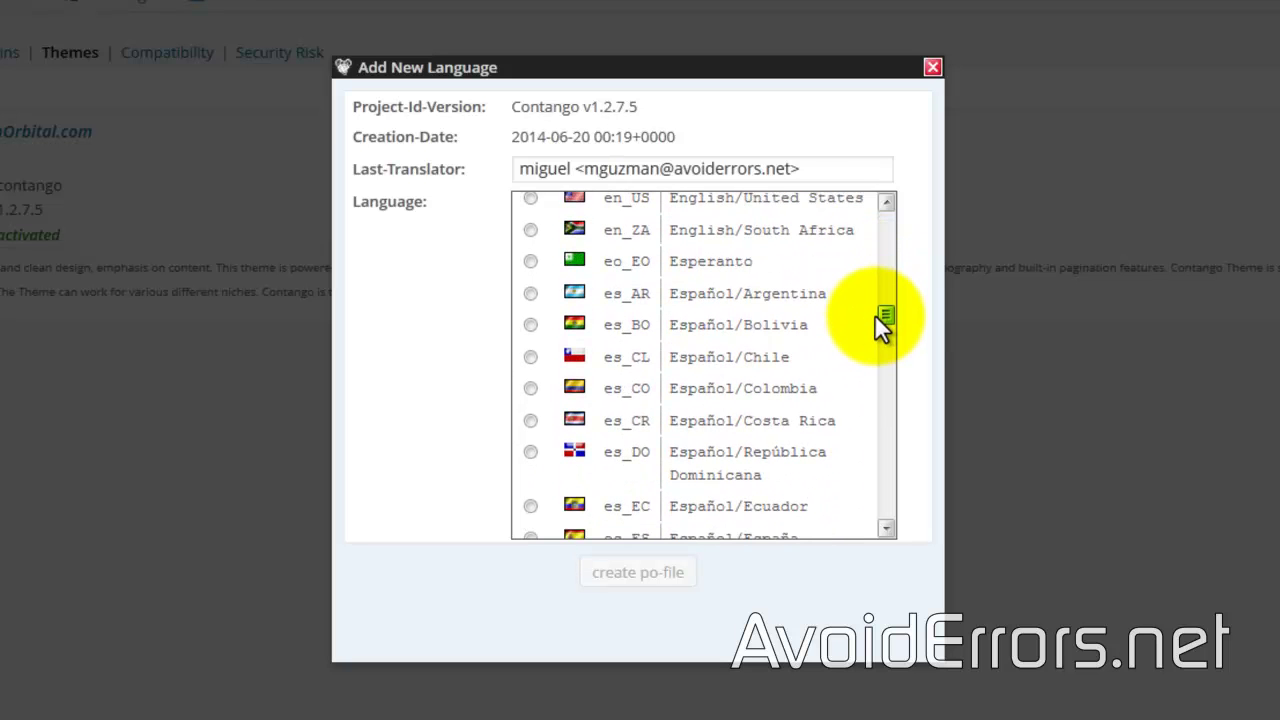
{"action": "left_click_drag", "start_coordinate": [875, 315], "coordinate": [876, 331]}
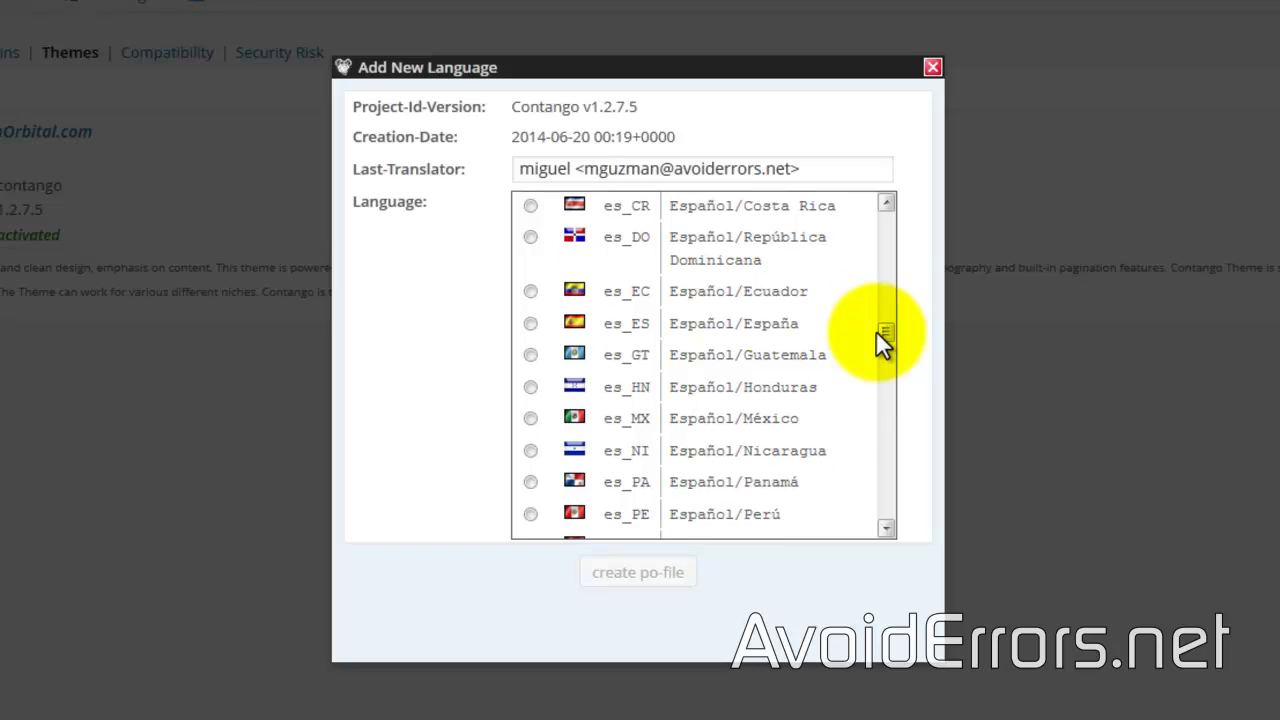
{"action": "left_click", "coordinate": [530, 323]}
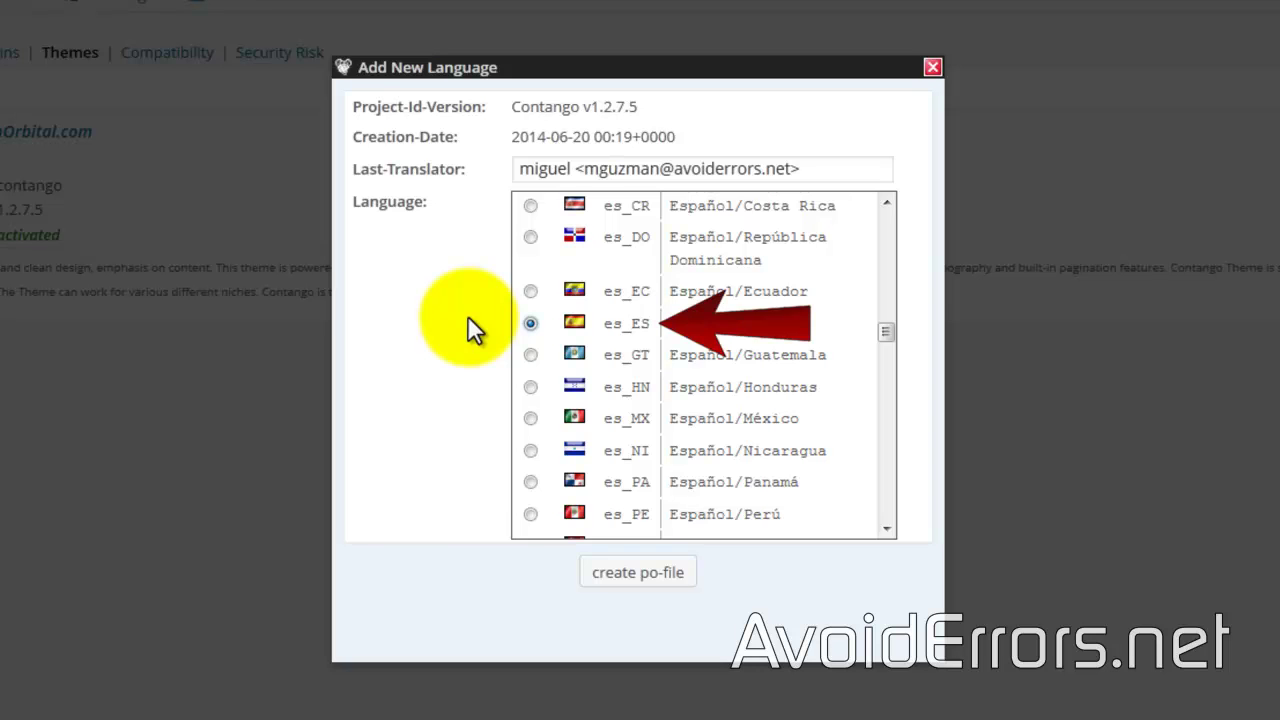
Create Contango's Español/España po-file and rescan all 41 theme source files.
{"action": "left_click", "coordinate": [655, 573]}
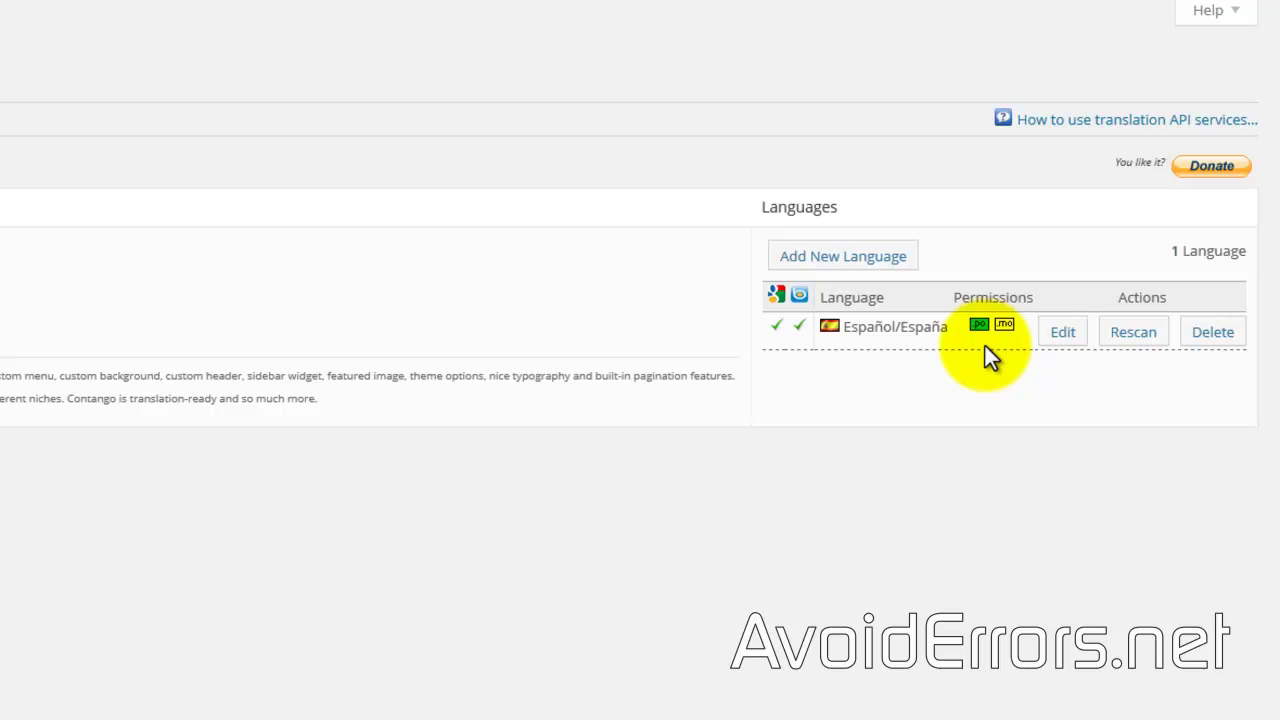
{"action": "left_click", "coordinate": [1133, 335]}
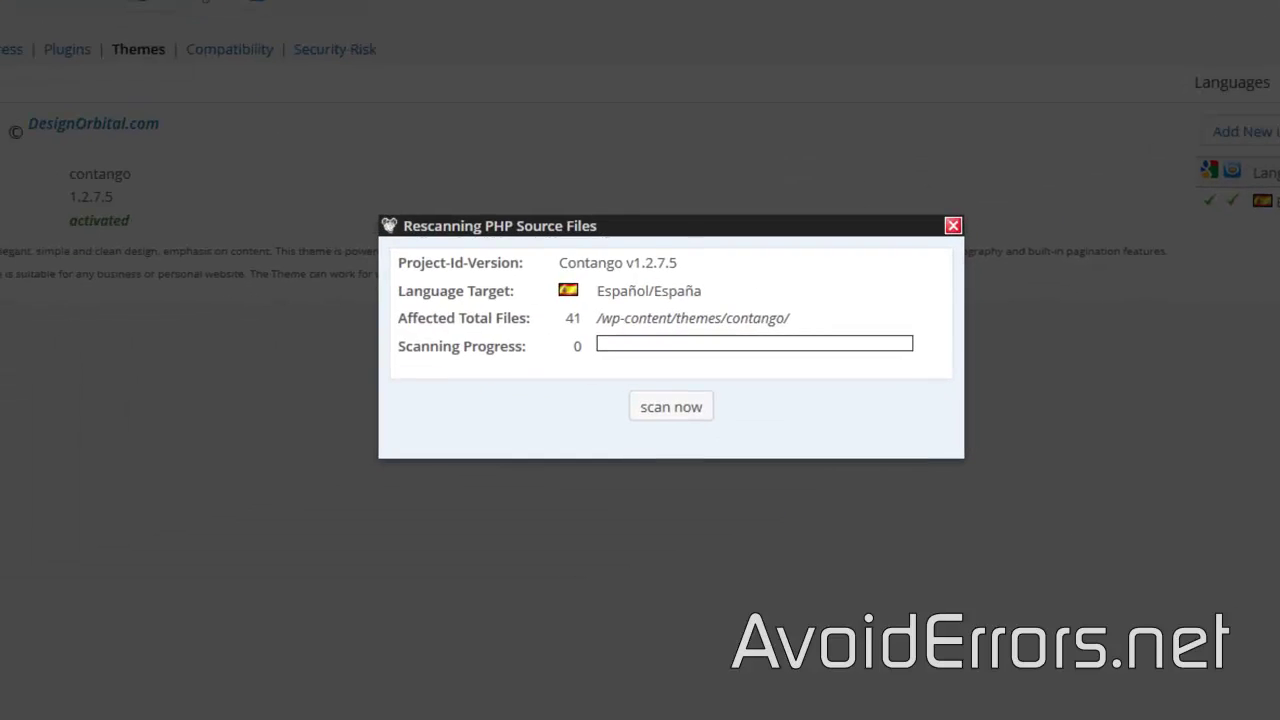
{"action": "left_click", "coordinate": [632, 408]}
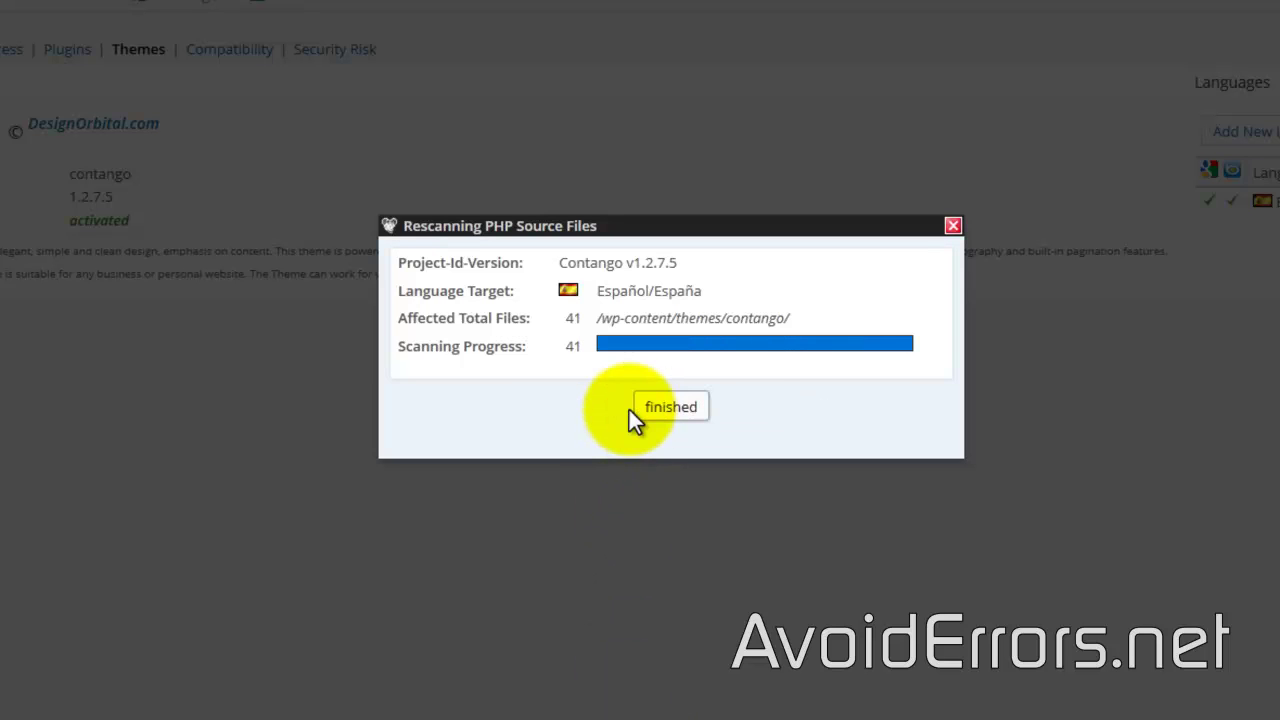
{"action": "left_click", "coordinate": [659, 415]}
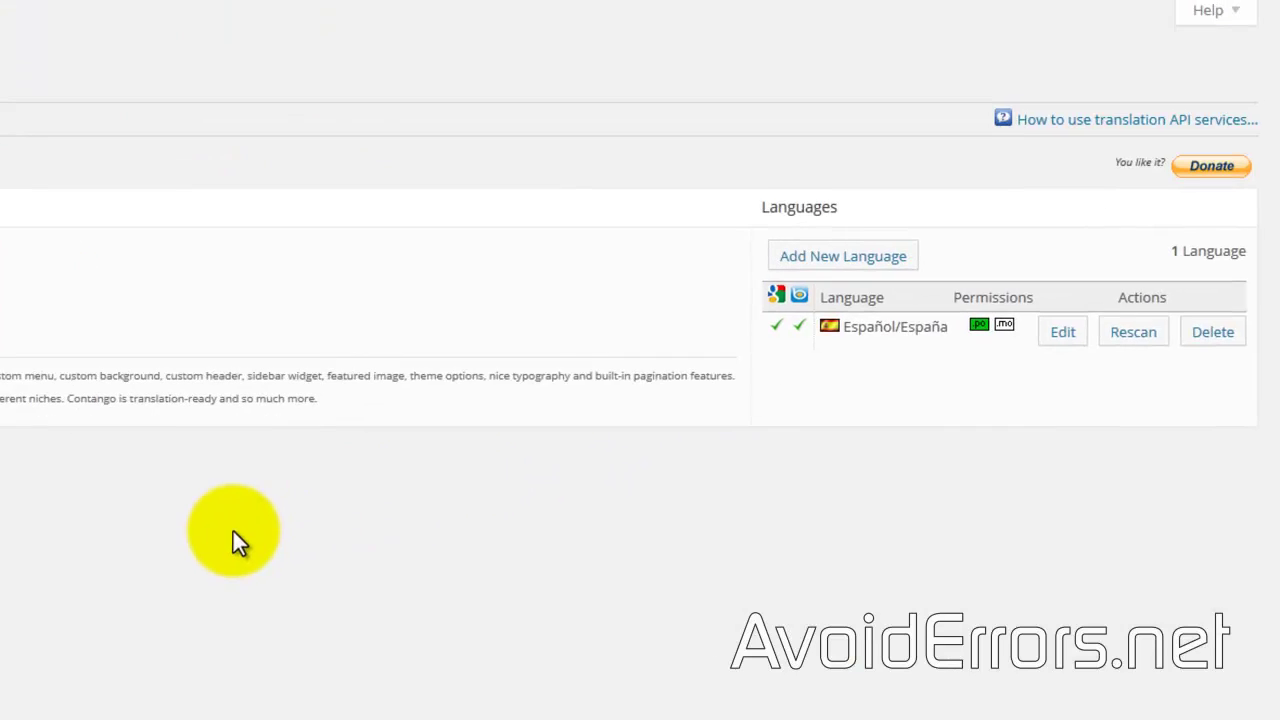
In the Spanish translations, translate the string 'Search' as 'Buscar' and save.
{"action": "left_click", "coordinate": [1065, 340]}
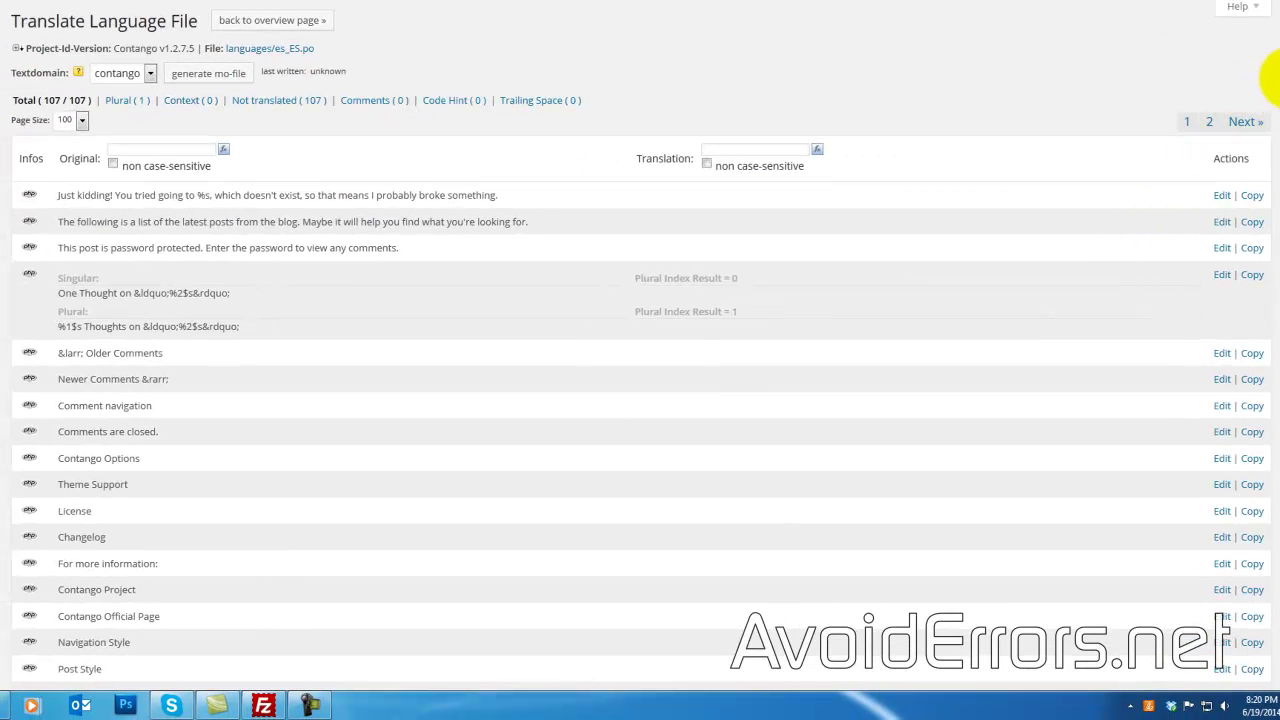
{"action": "left_click_drag", "start_coordinate": [1272, 88], "coordinate": [1275, 625]}
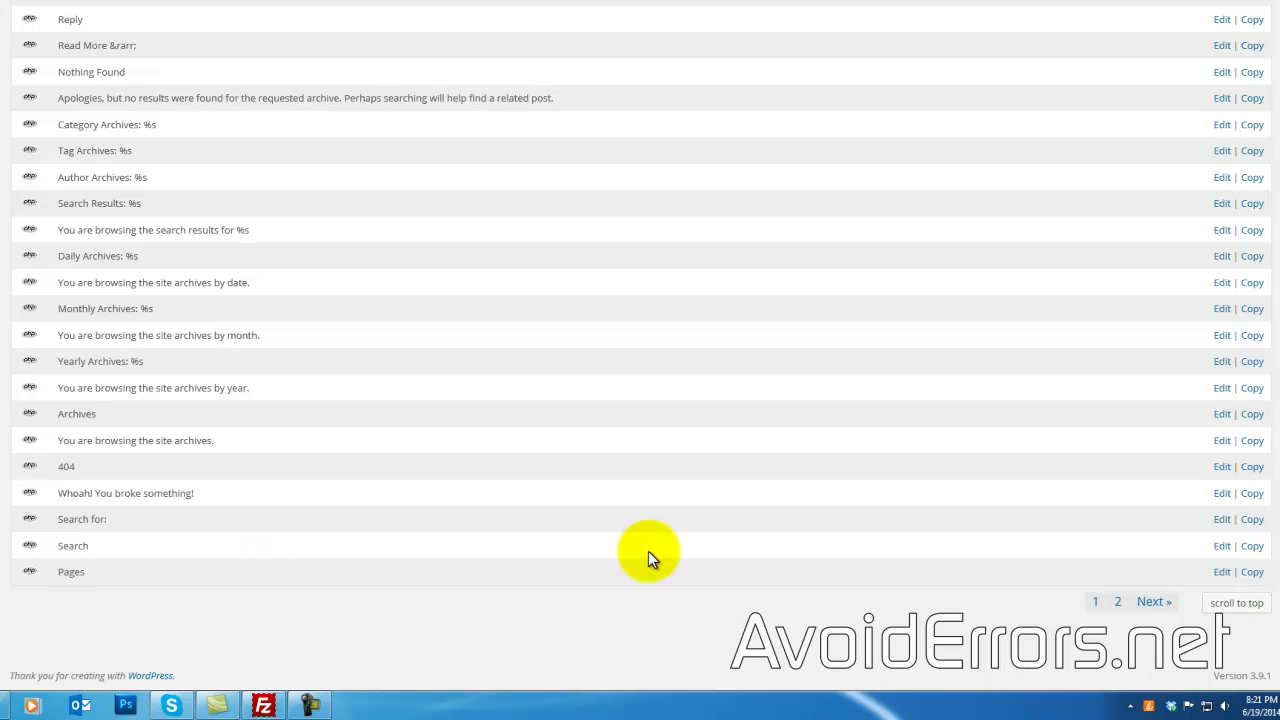
{"action": "left_click", "coordinate": [1221, 545]}
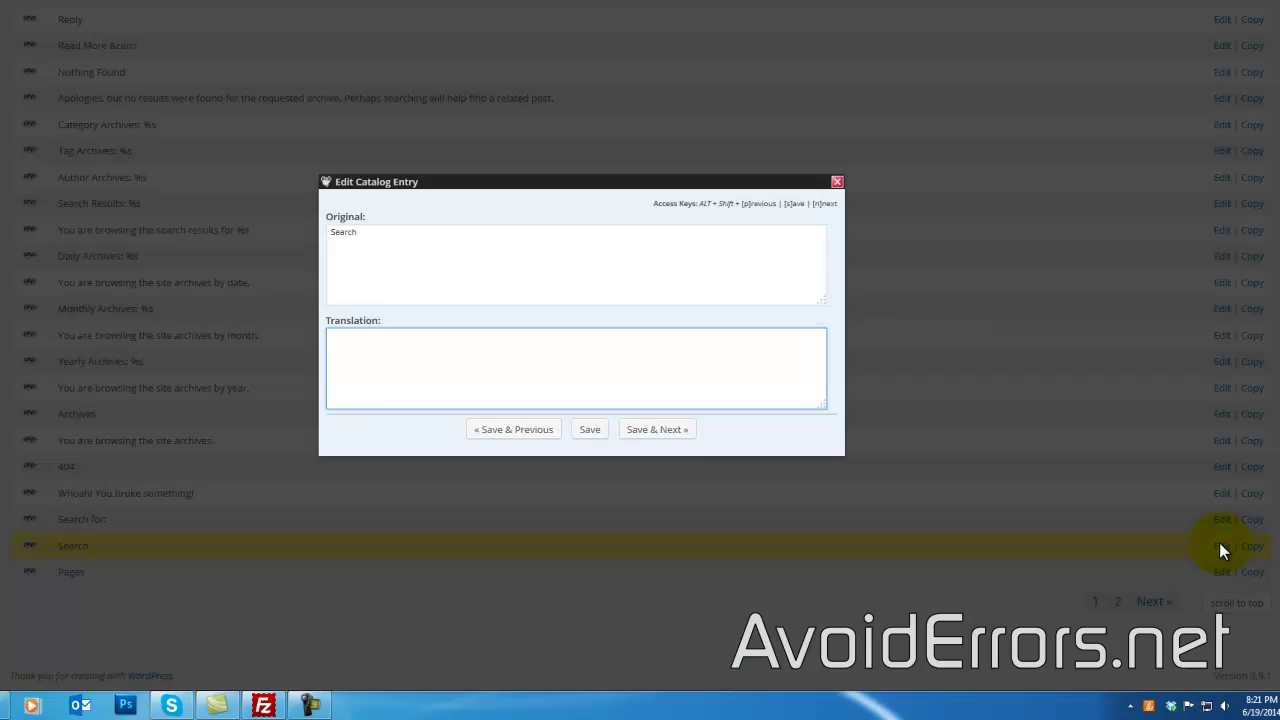
{"action": "type", "text": "Buscar"}
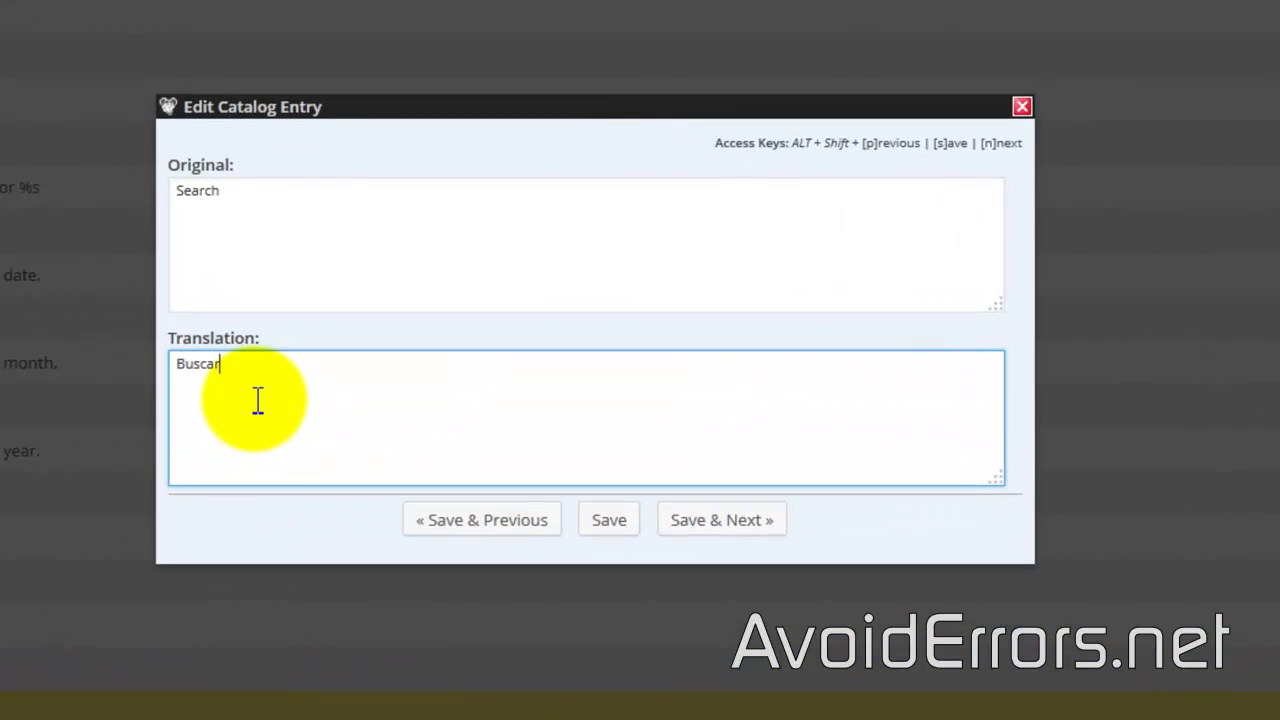
{"action": "left_click", "coordinate": [640, 537]}
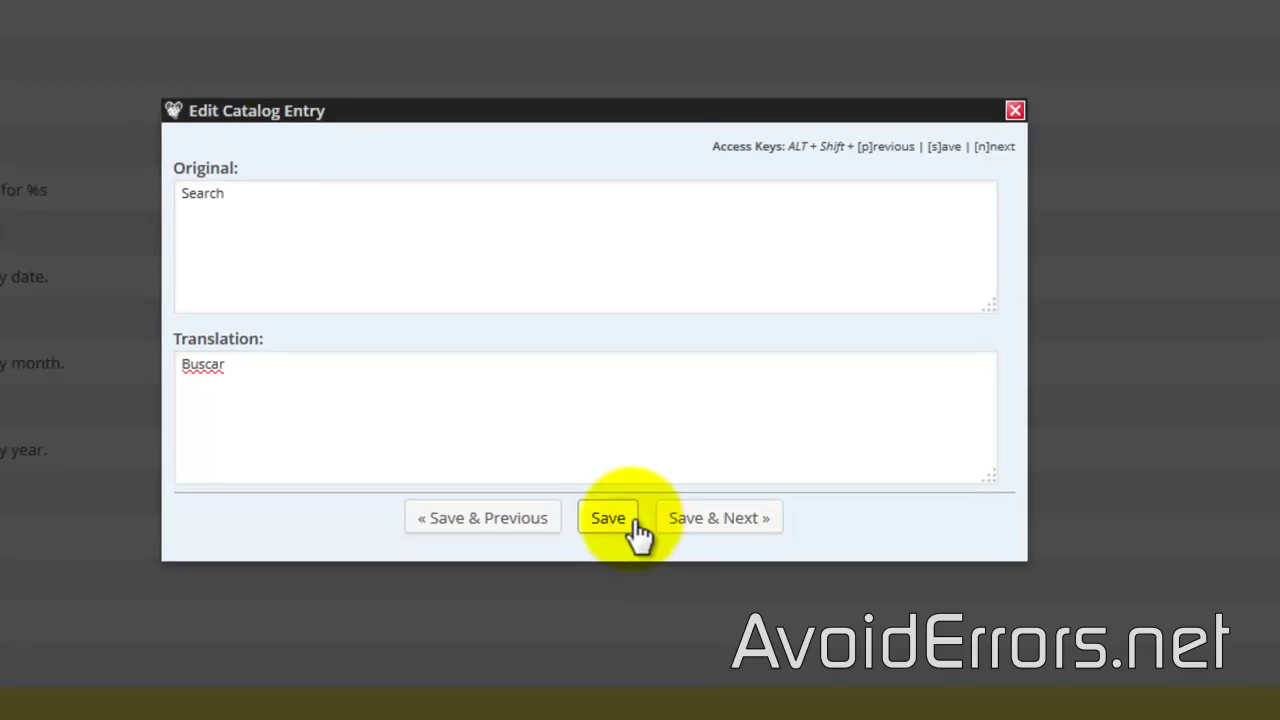
Generate the mo-file from the updated Spanish translations.
{"action": "scroll", "coordinate": [594, 465], "scroll_direction": "up", "scroll_amount": 2}
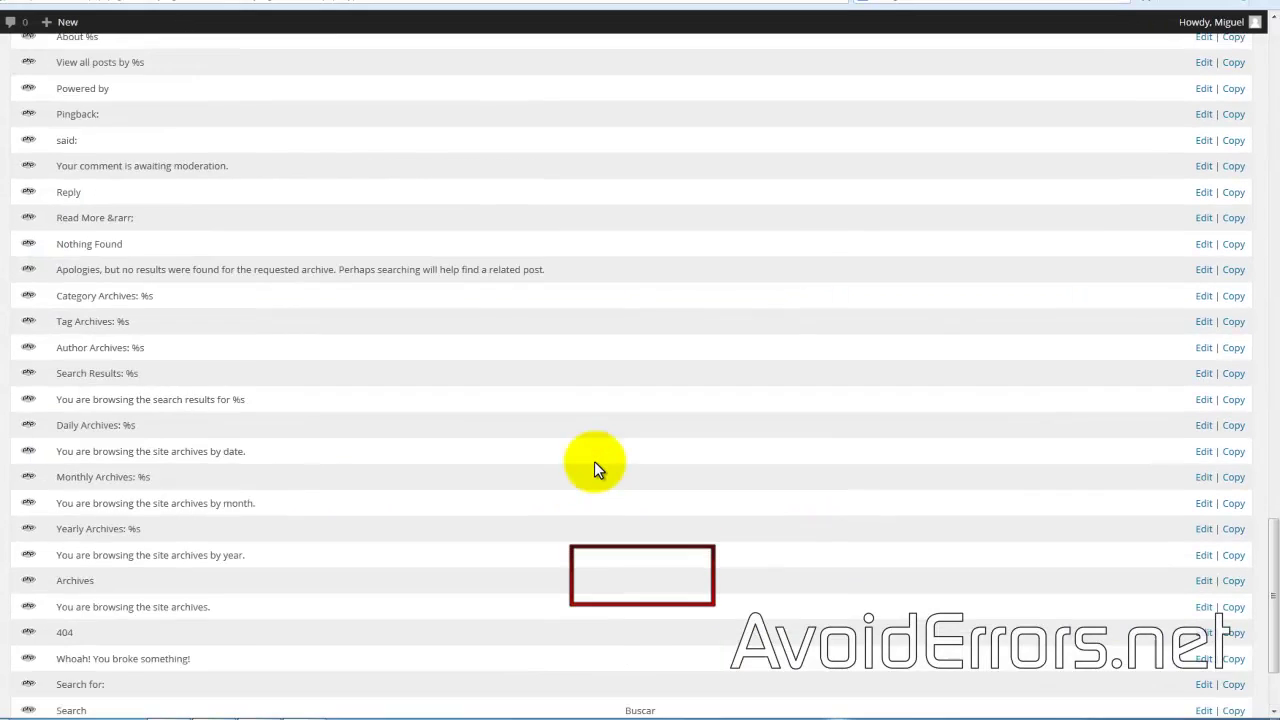
{"action": "scroll", "coordinate": [594, 465], "scroll_direction": "up", "scroll_amount": 2}
{"action": "scroll", "coordinate": [594, 465], "scroll_direction": "up", "scroll_amount": 5}
{"action": "scroll", "coordinate": [594, 465], "scroll_direction": "up", "scroll_amount": 5}
{"action": "scroll", "coordinate": [594, 465], "scroll_direction": "up", "scroll_amount": 5}
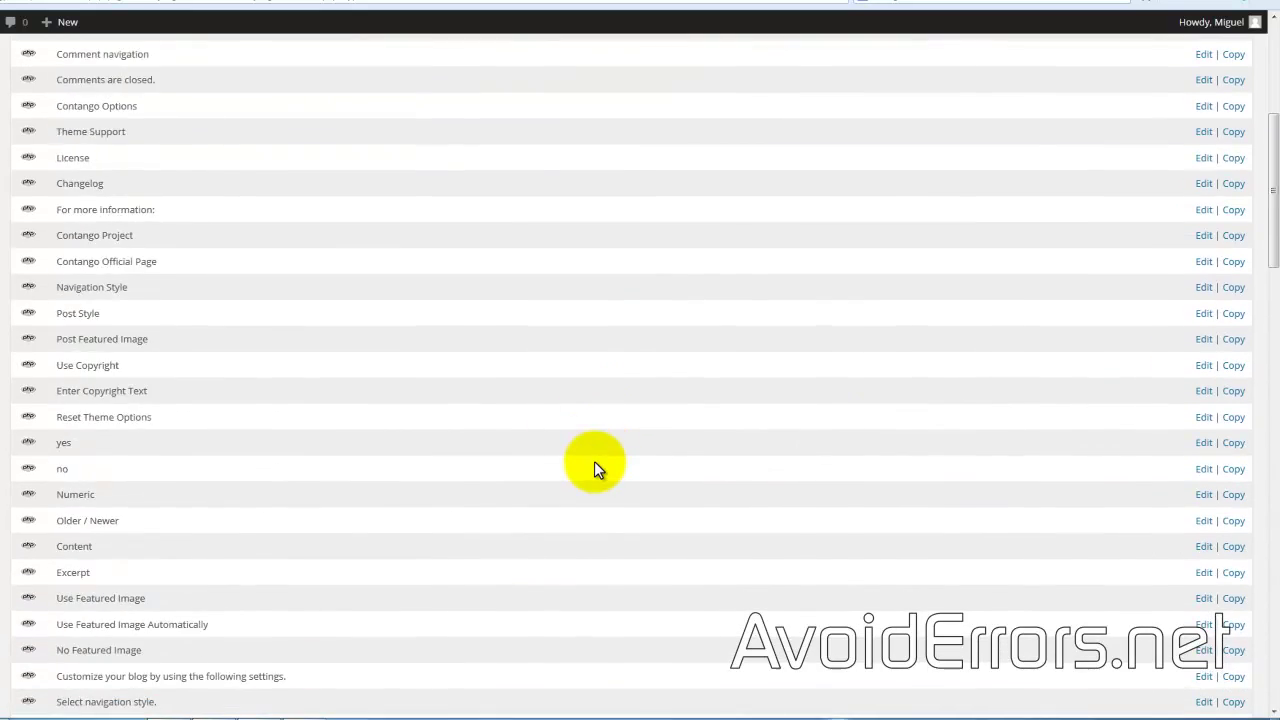
{"action": "scroll", "coordinate": [594, 465], "scroll_direction": "up", "scroll_amount": 4}
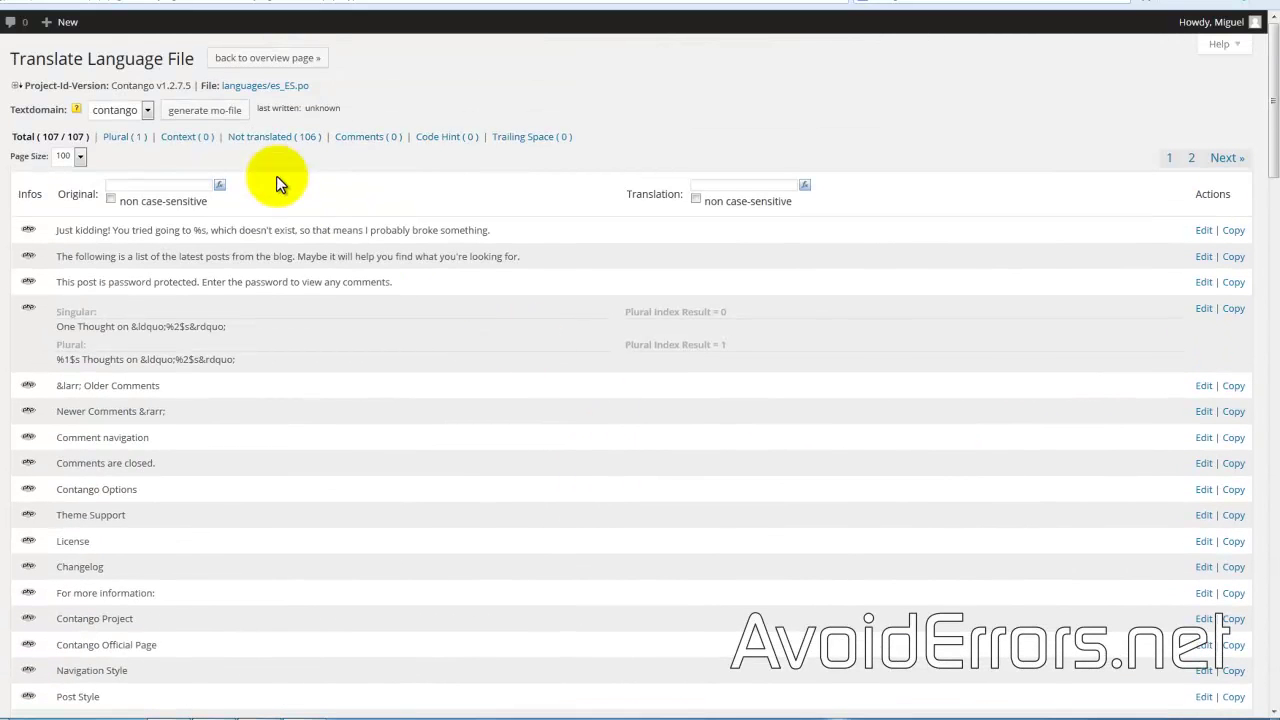
{"action": "left_click", "coordinate": [220, 112]}
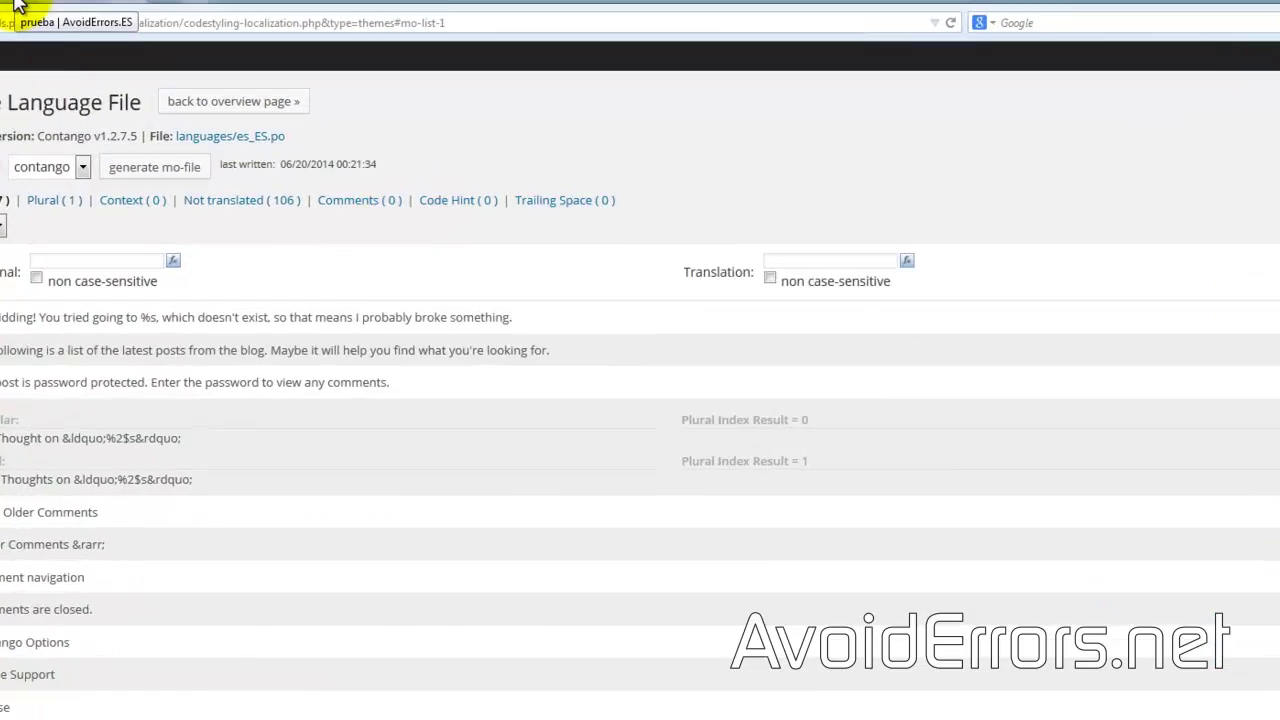
Reload the PRUEBA post twice to check whether its search box now reads 'Buscar'.
{"action": "left_click", "coordinate": [15, 6]}
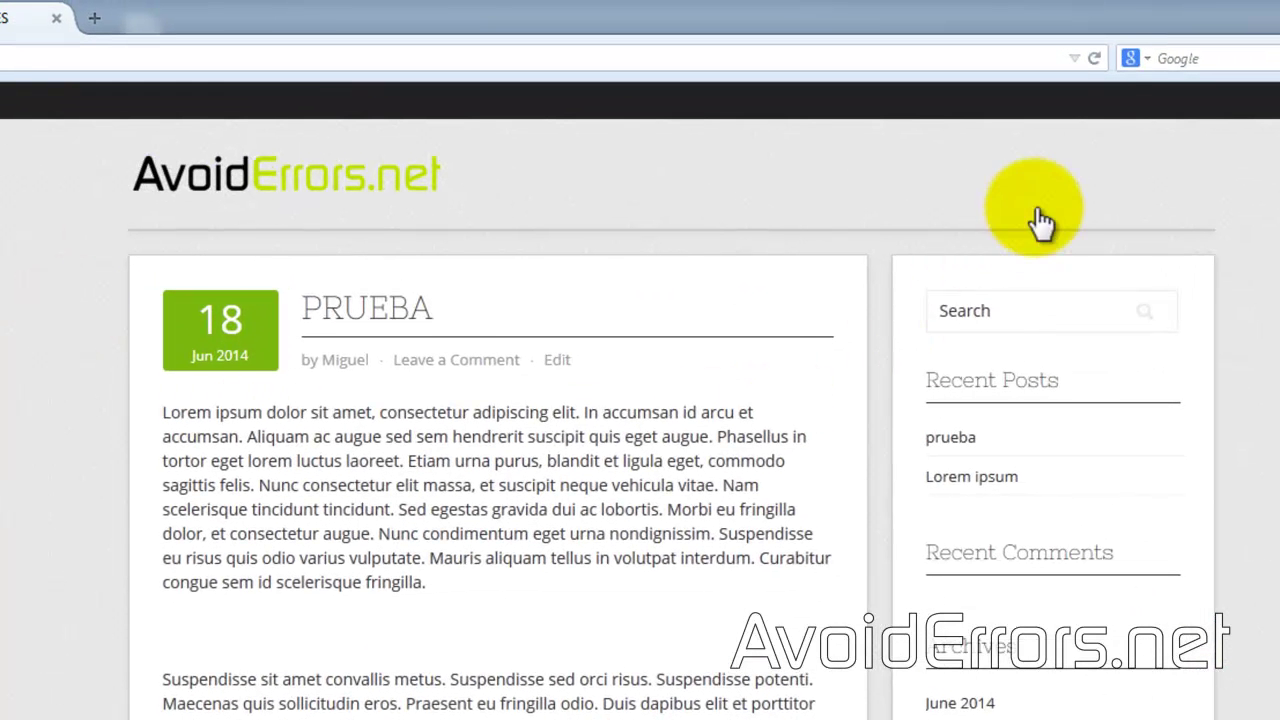
{"action": "left_click", "coordinate": [1093, 59]}
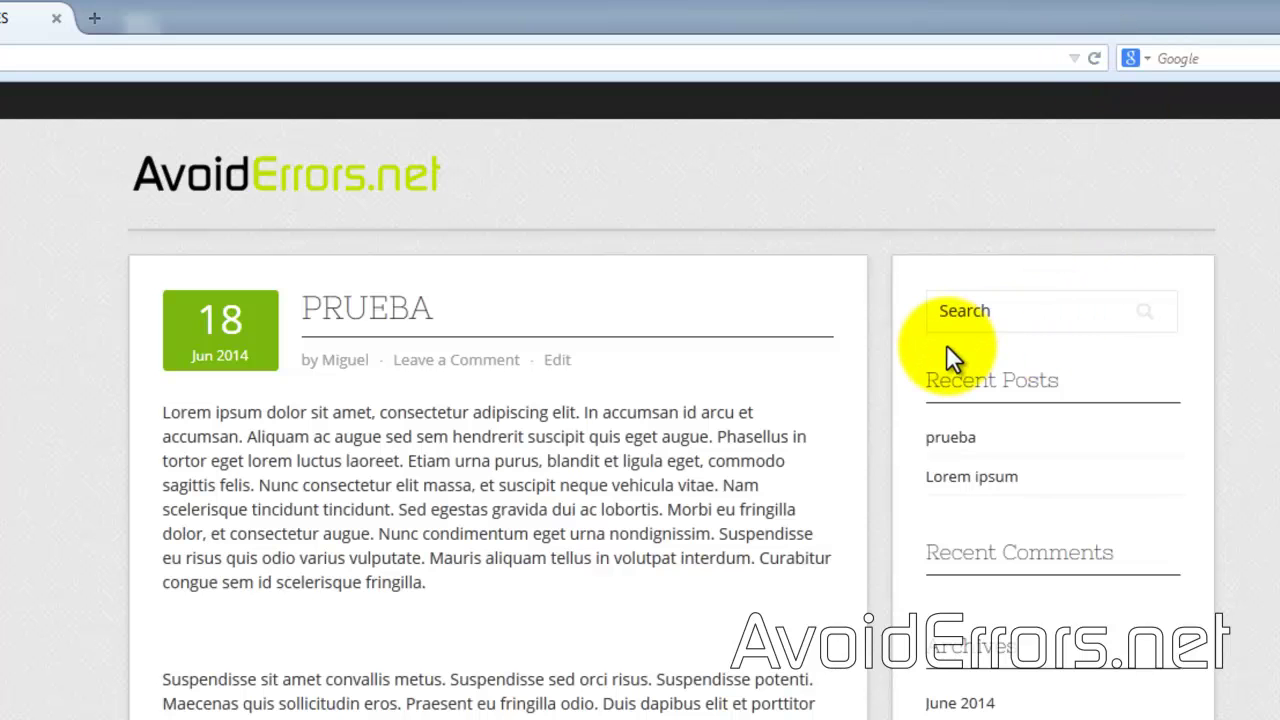
{"action": "left_click", "coordinate": [1094, 58]}
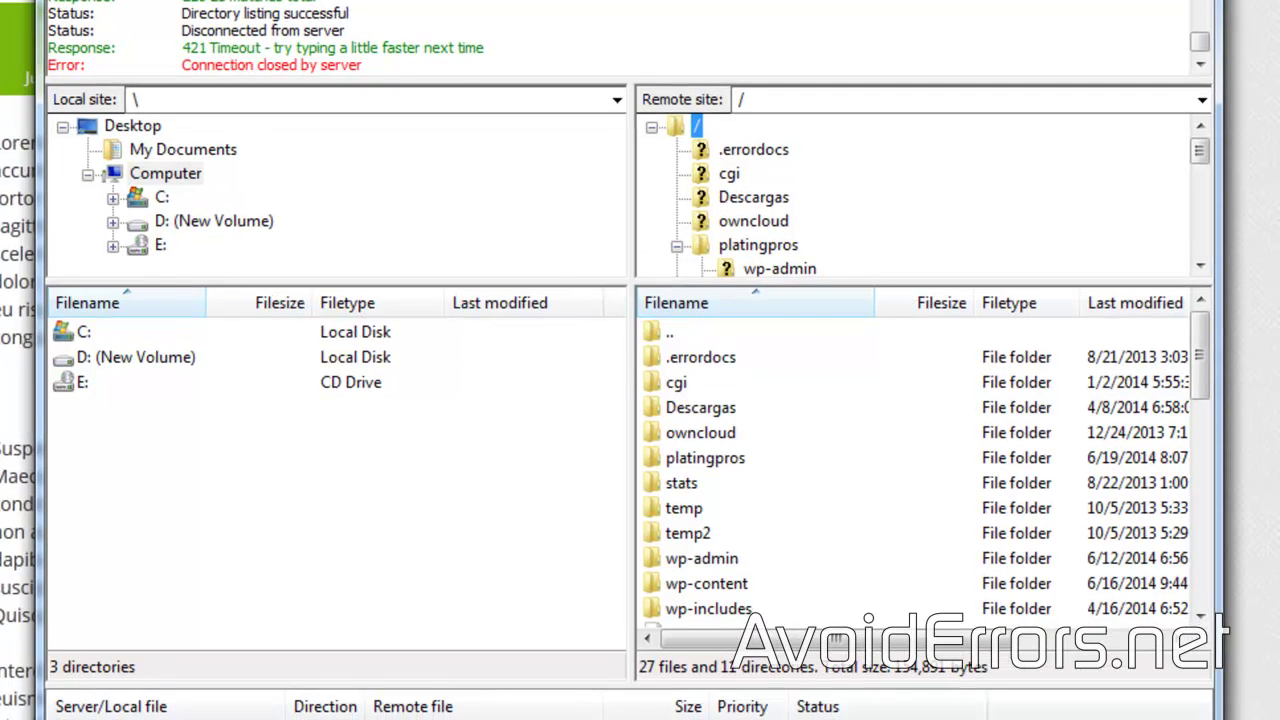
Open the server's platingpros folder in FileZilla and scroll through its WordPress files.
{"action": "left_click", "coordinate": [727, 461]}
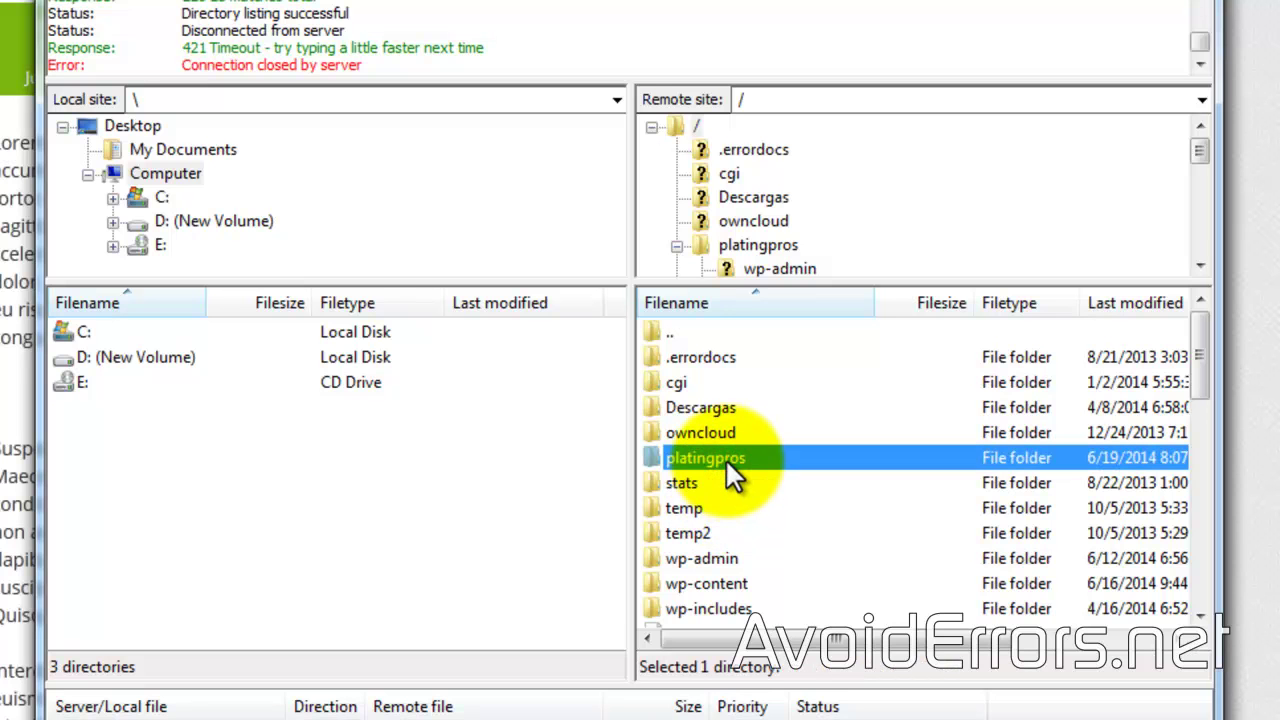
{"action": "double_click", "coordinate": [725, 458]}
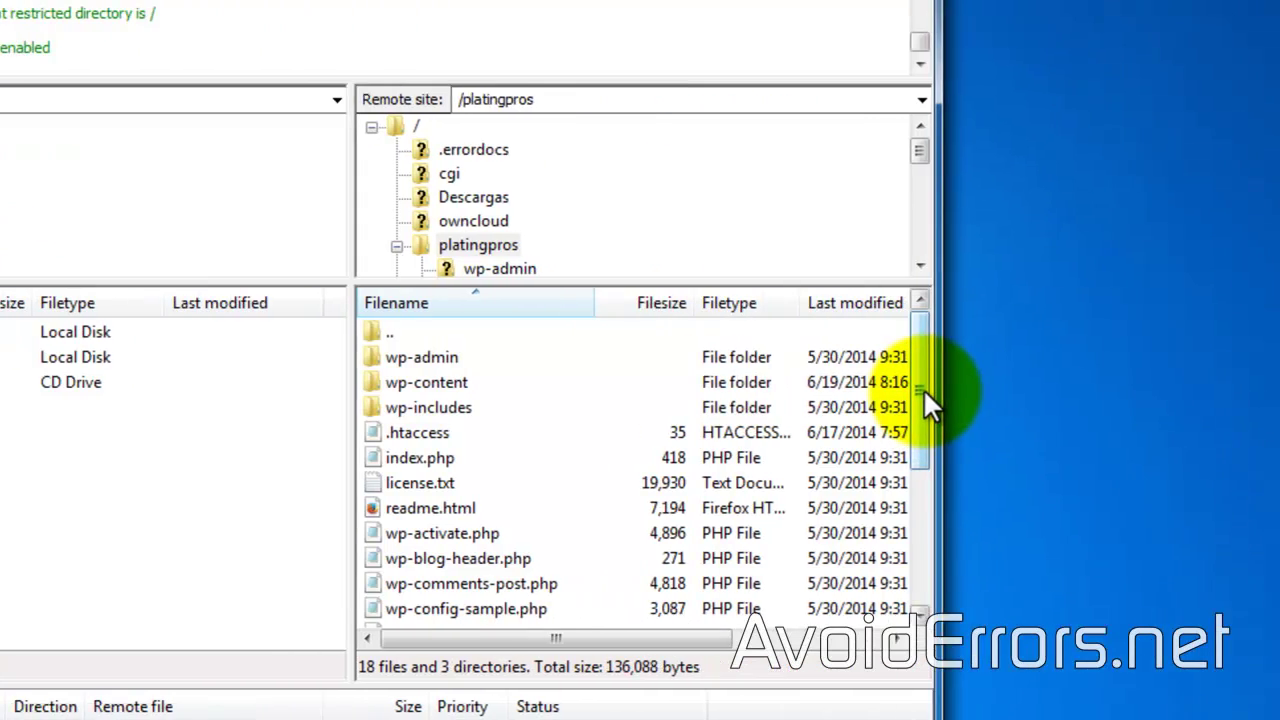
{"action": "left_click_drag", "start_coordinate": [924, 390], "coordinate": [838, 425]}
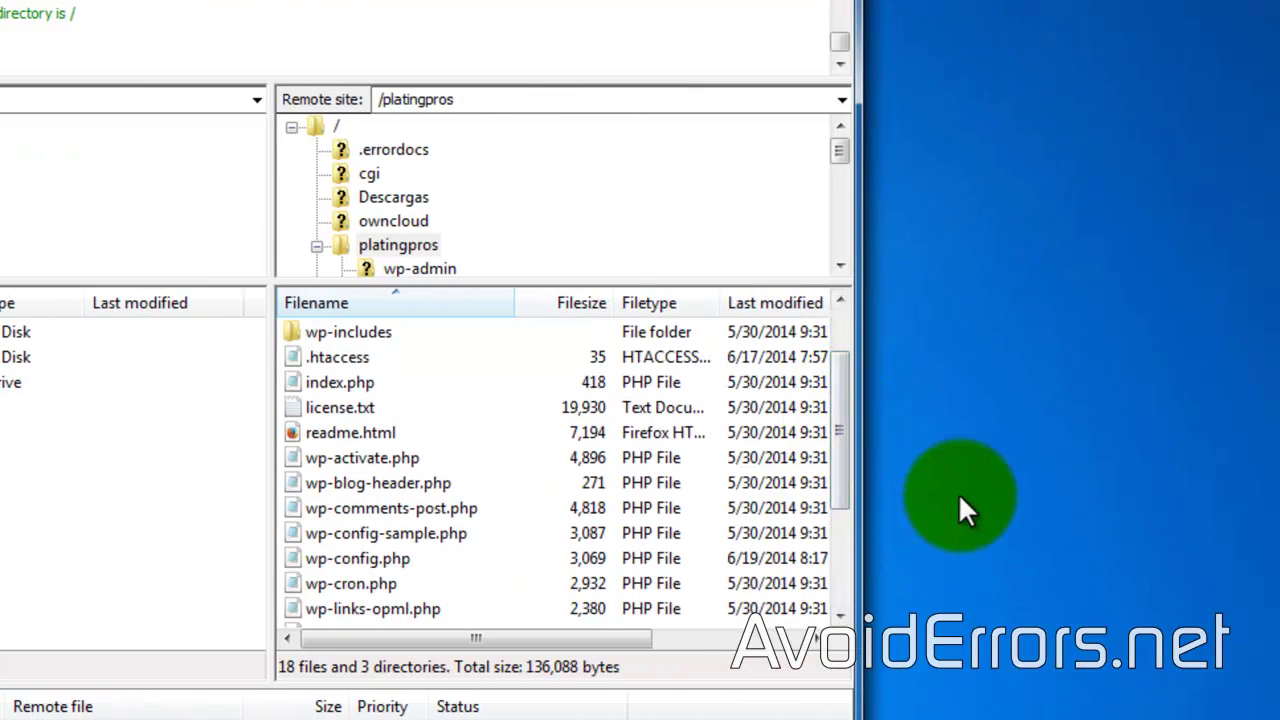
Create a new folder on the desktop and move it higher up.
{"action": "right_click", "coordinate": [955, 462]}
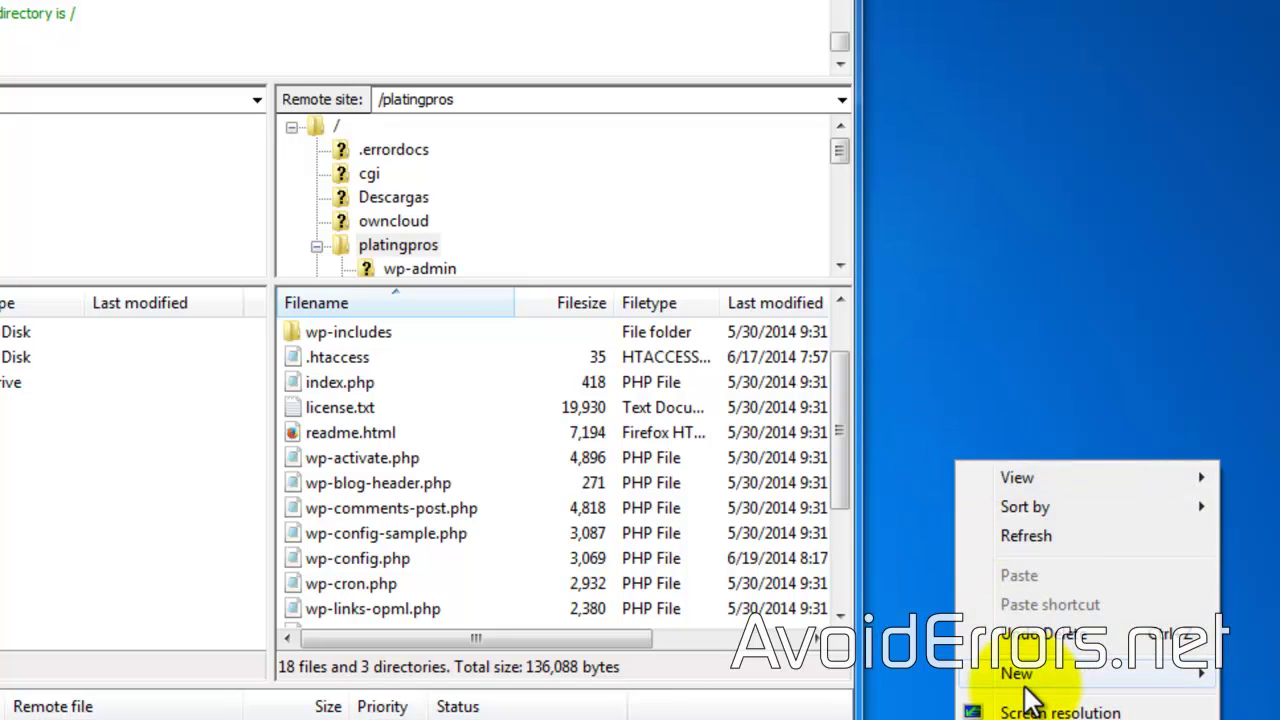
{"action": "mouse_move", "coordinate": [1017, 673]}
{"action": "left_click", "coordinate": [866, 673]}
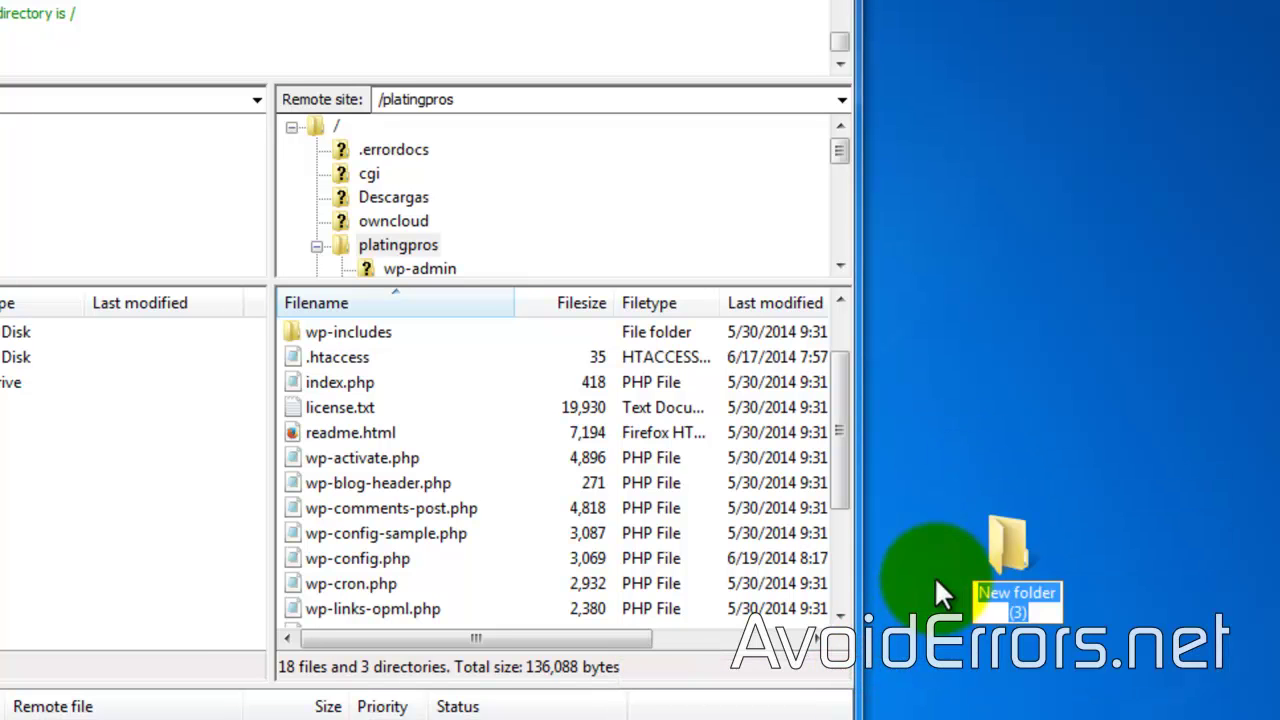
{"action": "left_click_drag", "start_coordinate": [1013, 545], "coordinate": [966, 457]}
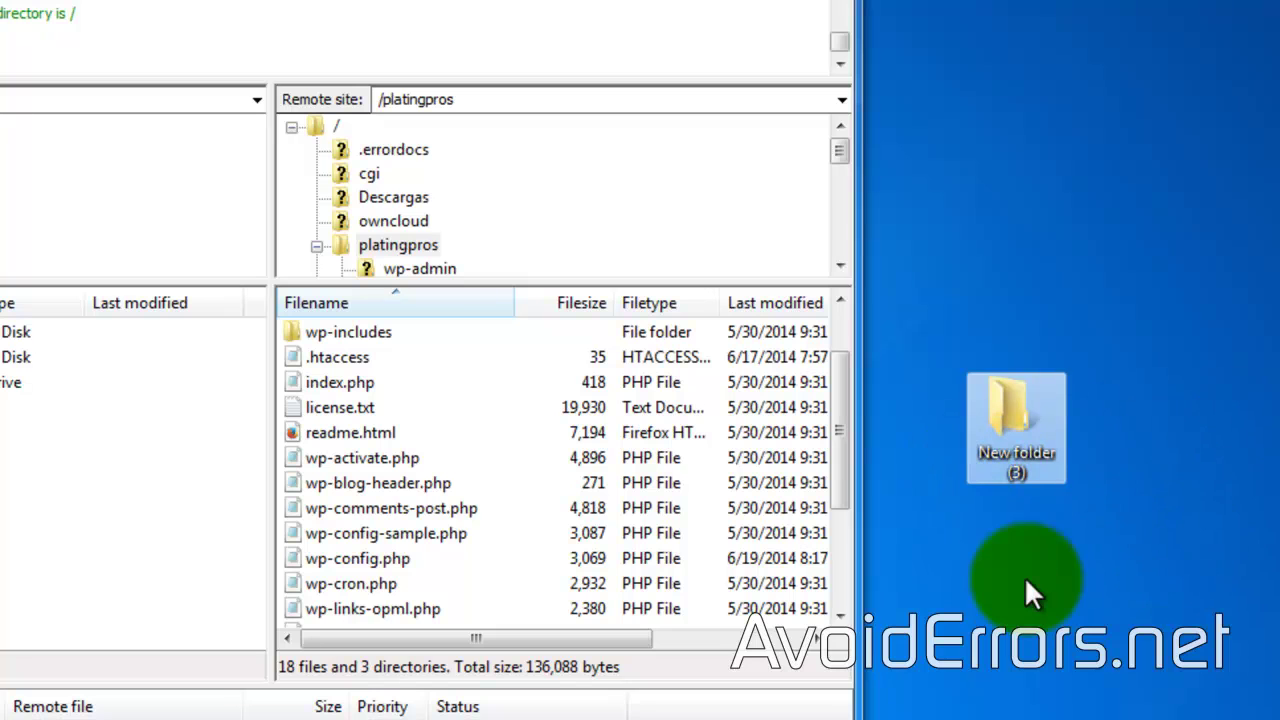
Download wp-config.php from platingpros onto the desktop.
{"action": "left_click", "coordinate": [356, 556]}
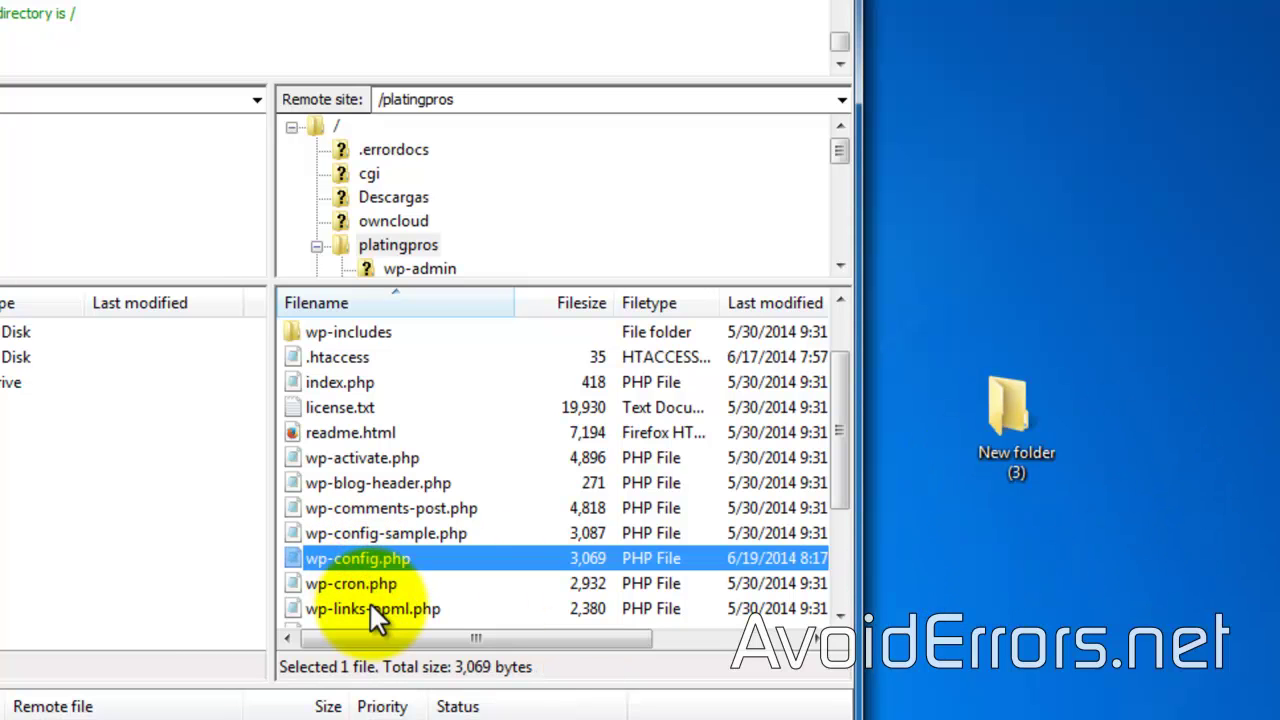
{"action": "mouse_move", "coordinate": [360, 557]}
{"action": "left_mouse_down"}
{"action": "mouse_move", "coordinate": [600, 565]}
{"action": "mouse_move", "coordinate": [1008, 413]}
{"action": "left_mouse_up"}
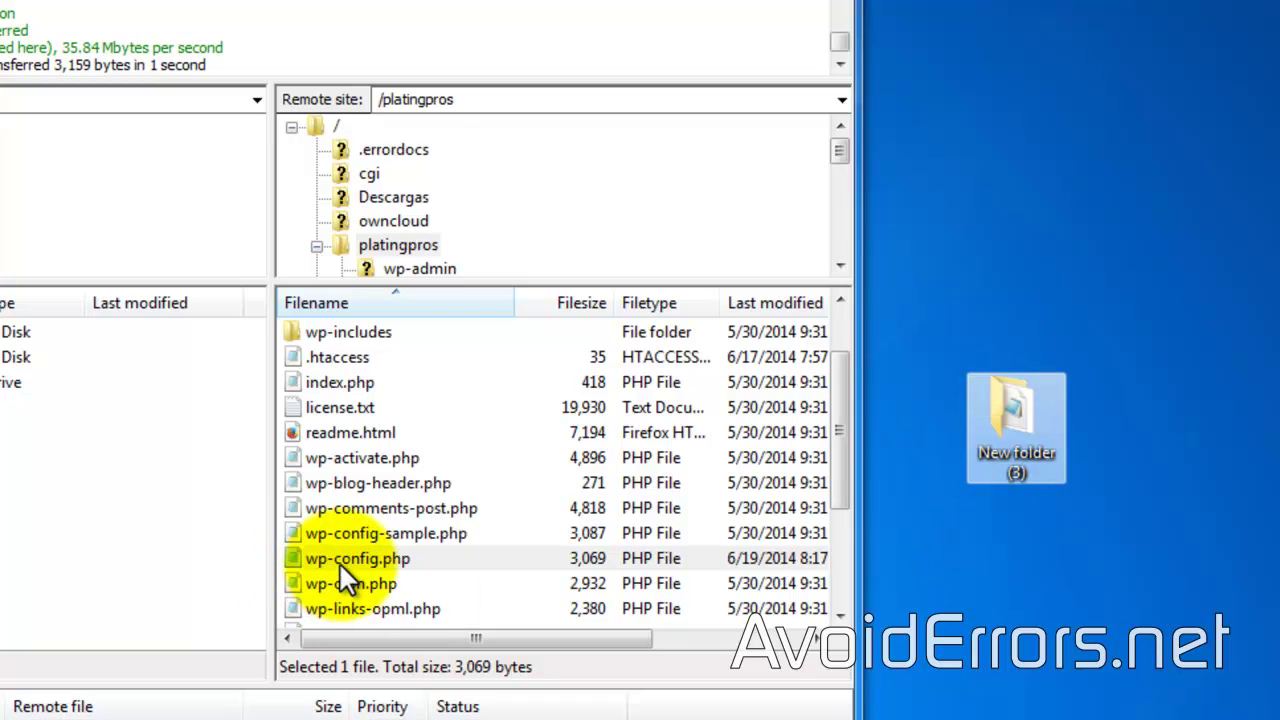
{"action": "left_click_drag", "start_coordinate": [343, 563], "coordinate": [1020, 549]}
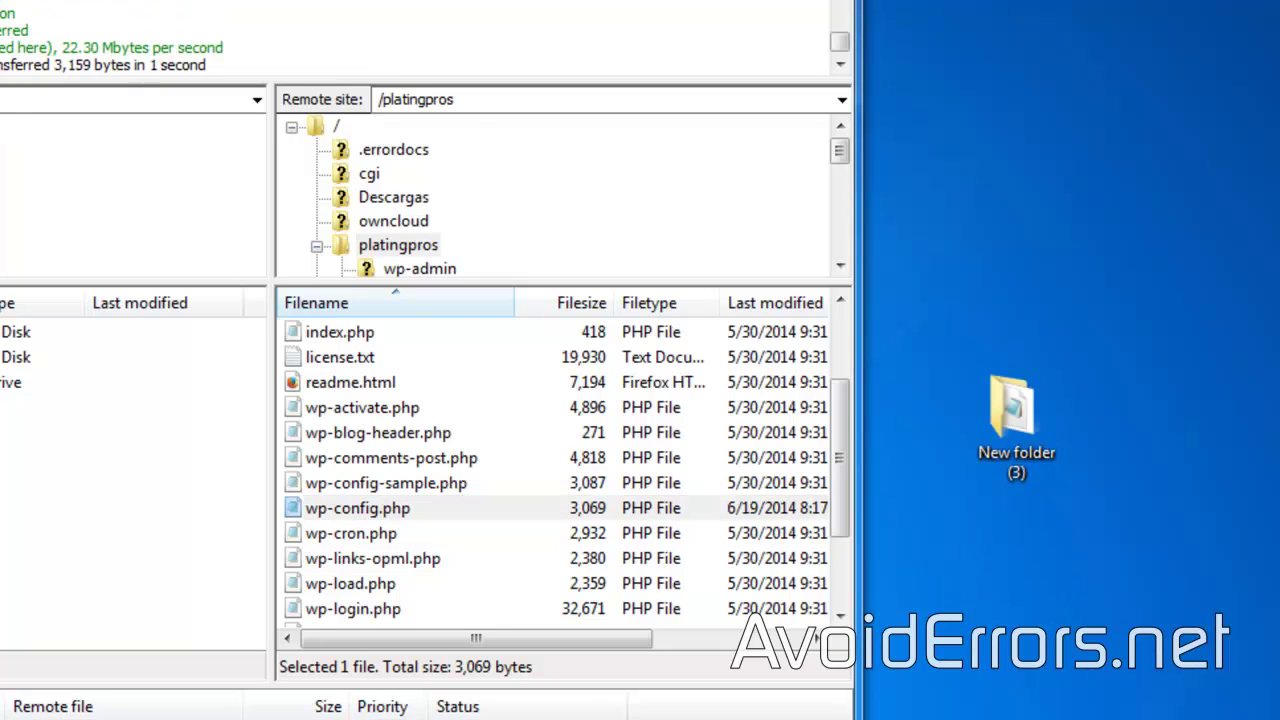
Open the downloaded wp-config.php in Notepad.
{"action": "left_click", "coordinate": [1168, 576]}
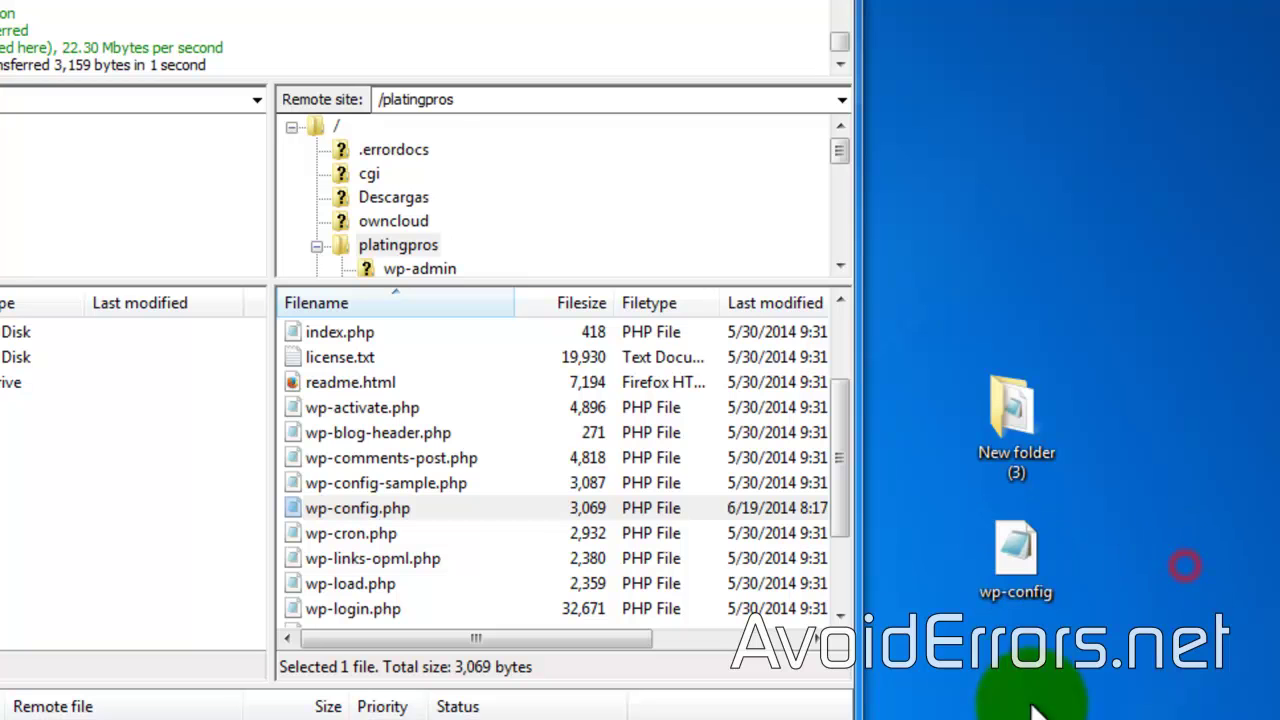
{"action": "right_click", "coordinate": [1017, 557]}
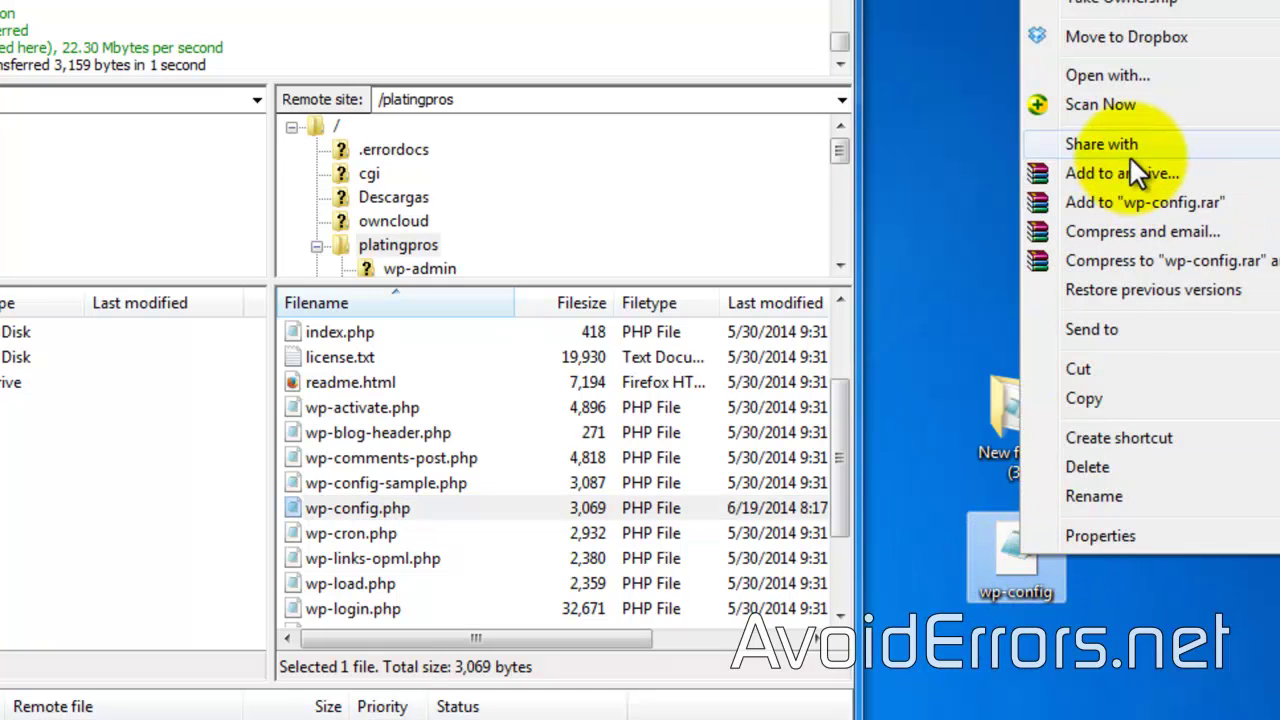
{"action": "left_click", "coordinate": [1126, 78]}
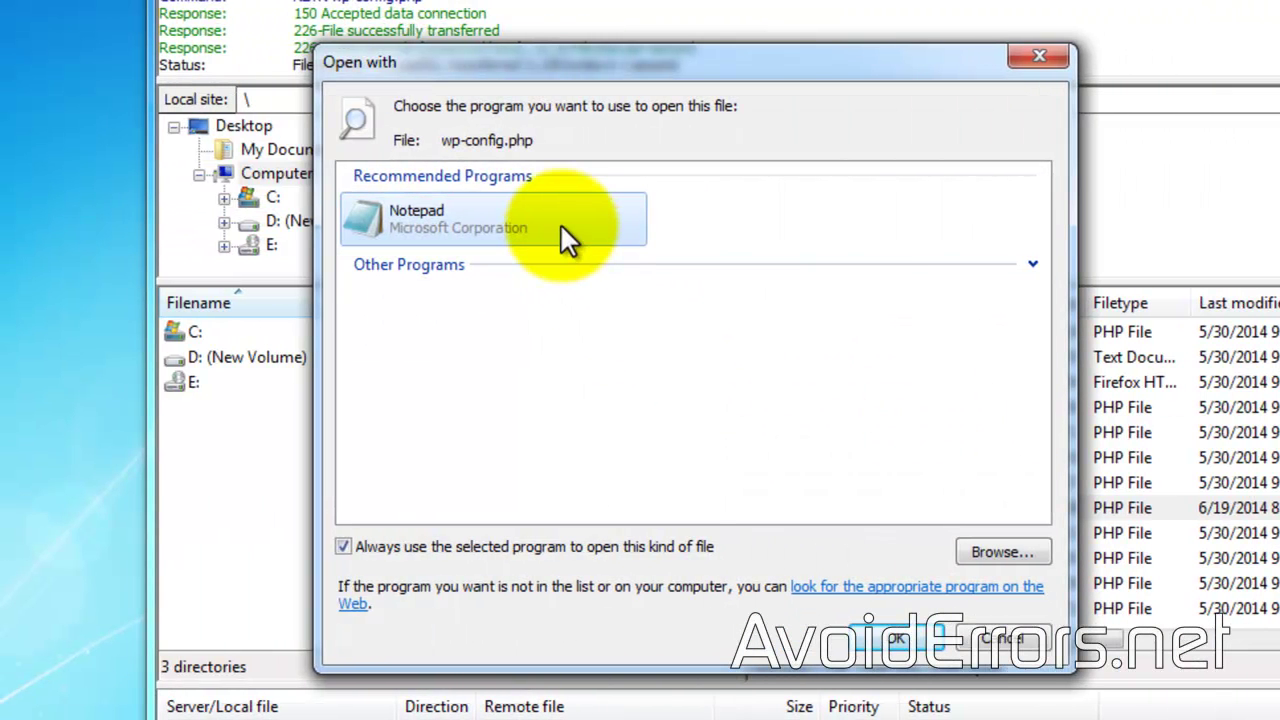
{"action": "left_click", "coordinate": [896, 638]}
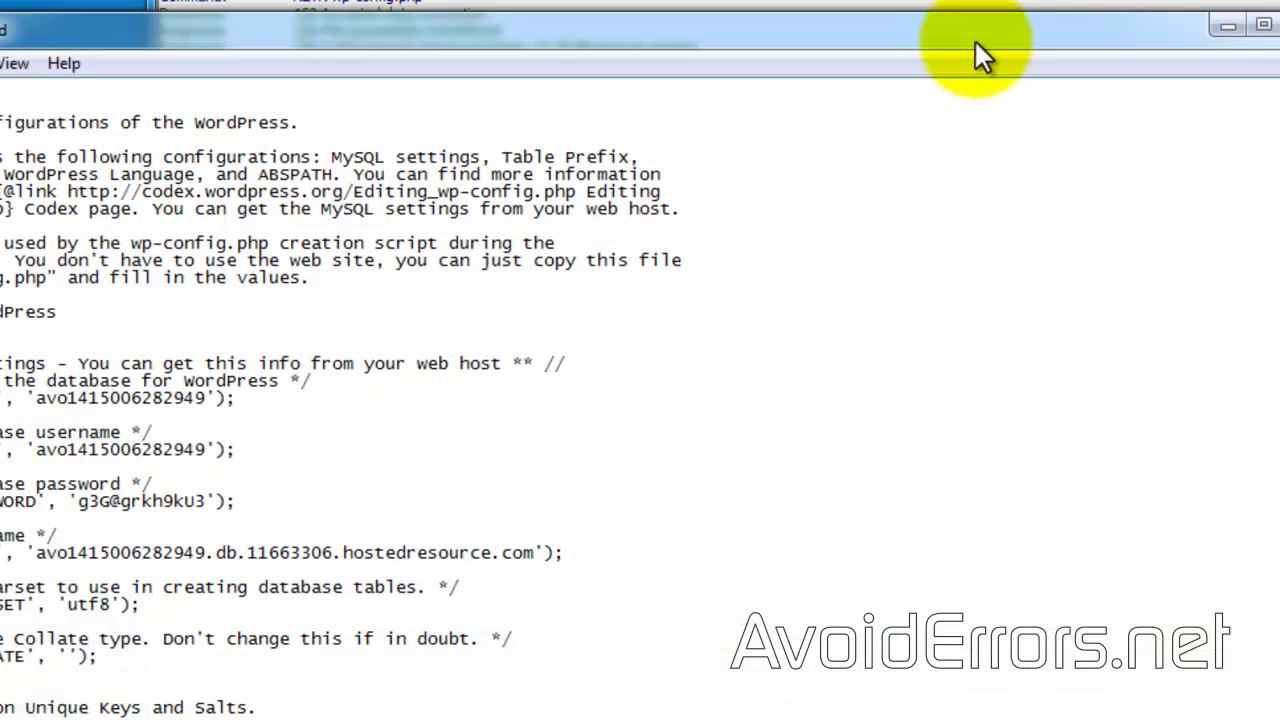
Enter es_ES as the WPLANG value and save wp-config.php.
{"action": "scroll", "coordinate": [1260, 190], "scroll_direction": "down", "scroll_amount": 1}
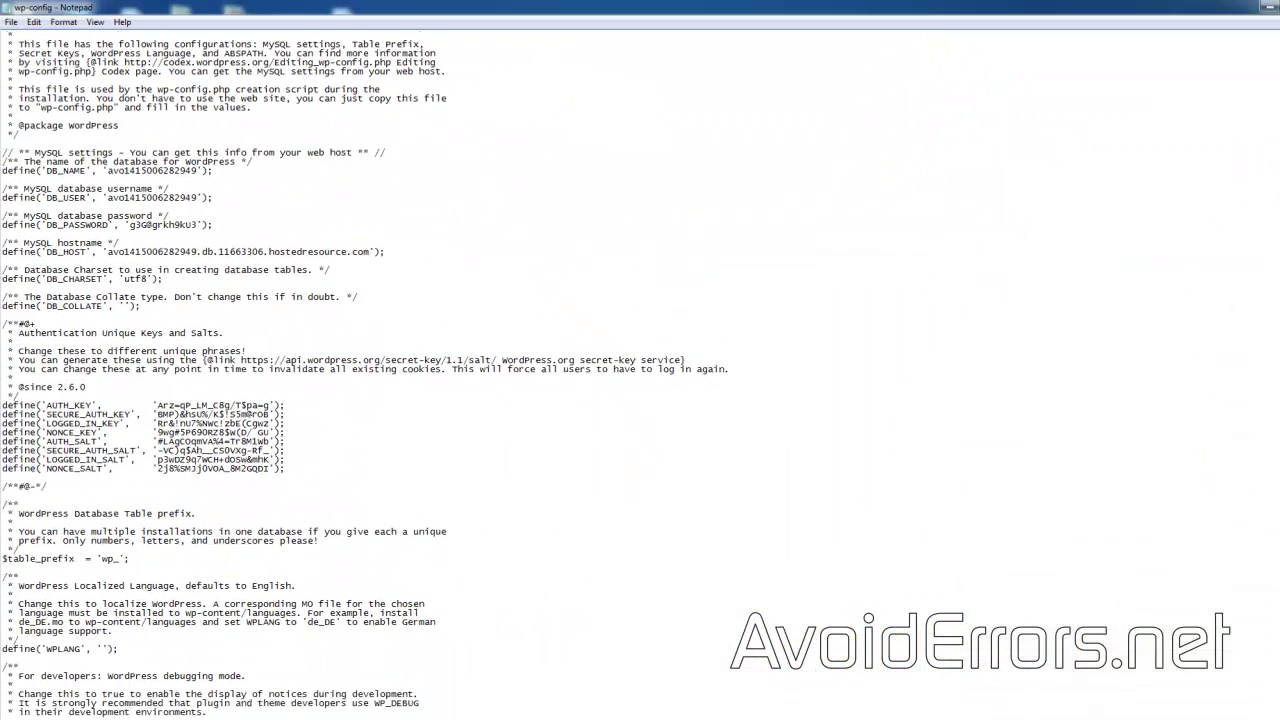
{"action": "scroll", "coordinate": [364, 400], "scroll_direction": "down", "scroll_amount": 2}
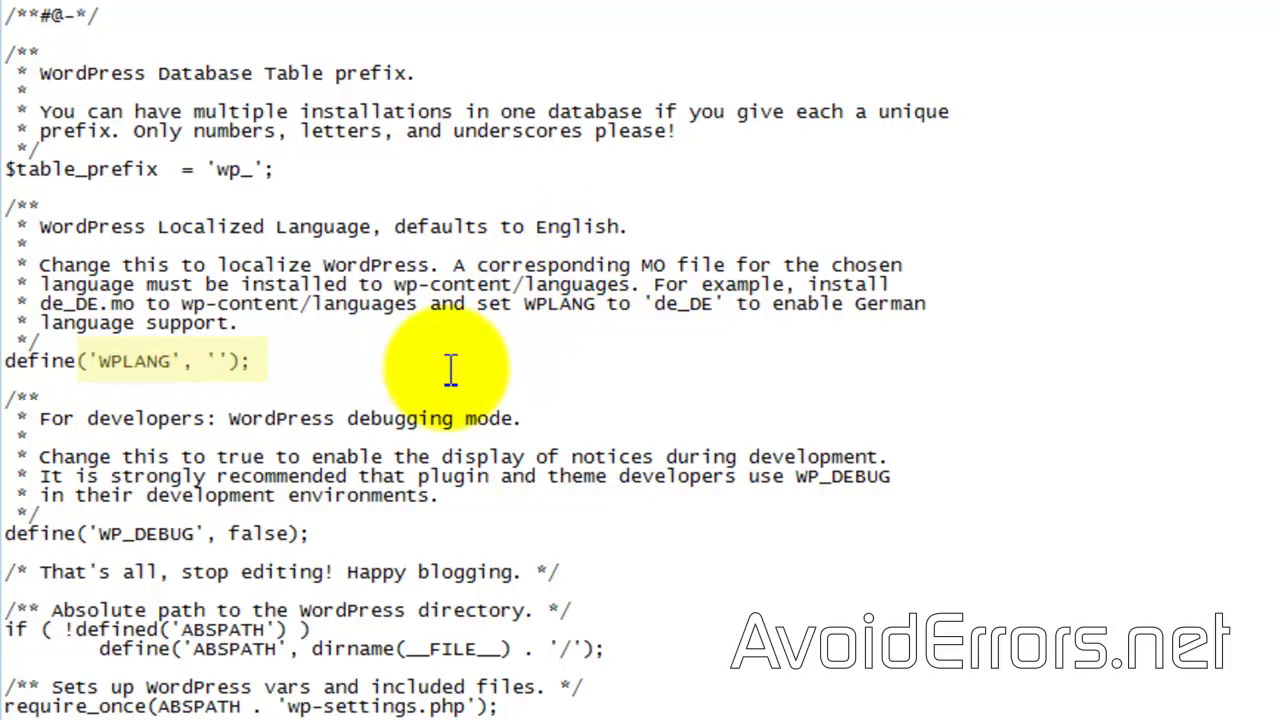
{"action": "left_click", "coordinate": [215, 360]}
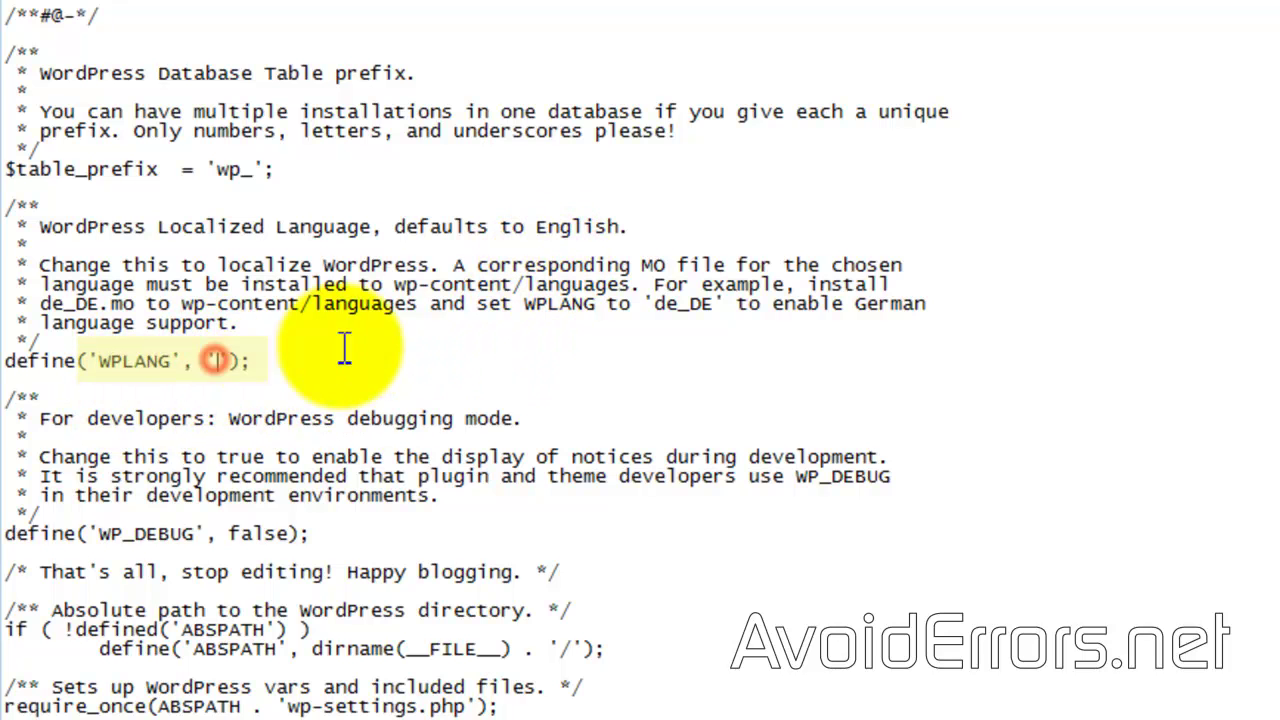
{"action": "type", "text": "es_ES"}
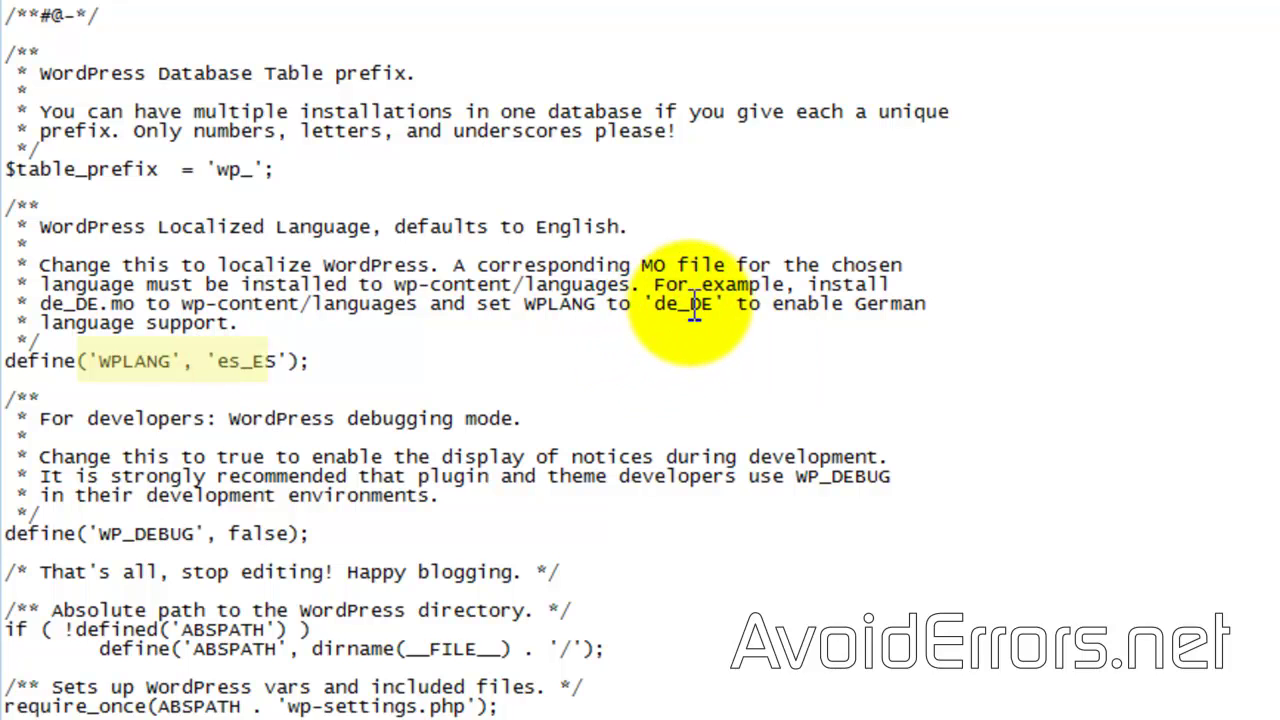
{"action": "left_click_drag", "start_coordinate": [716, 311], "coordinate": [653, 308]}
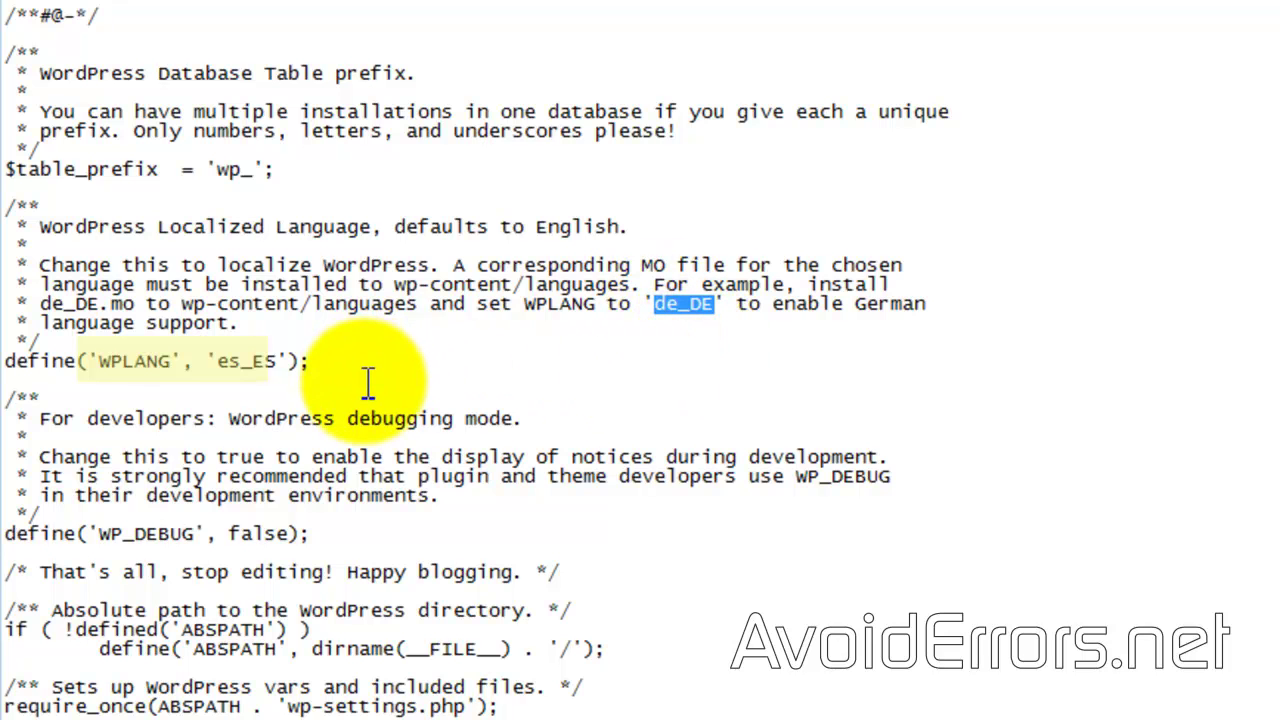
{"action": "scroll", "coordinate": [368, 382], "scroll_direction": "up", "scroll_amount": 10}
{"action": "left_click", "coordinate": [22, 47]}
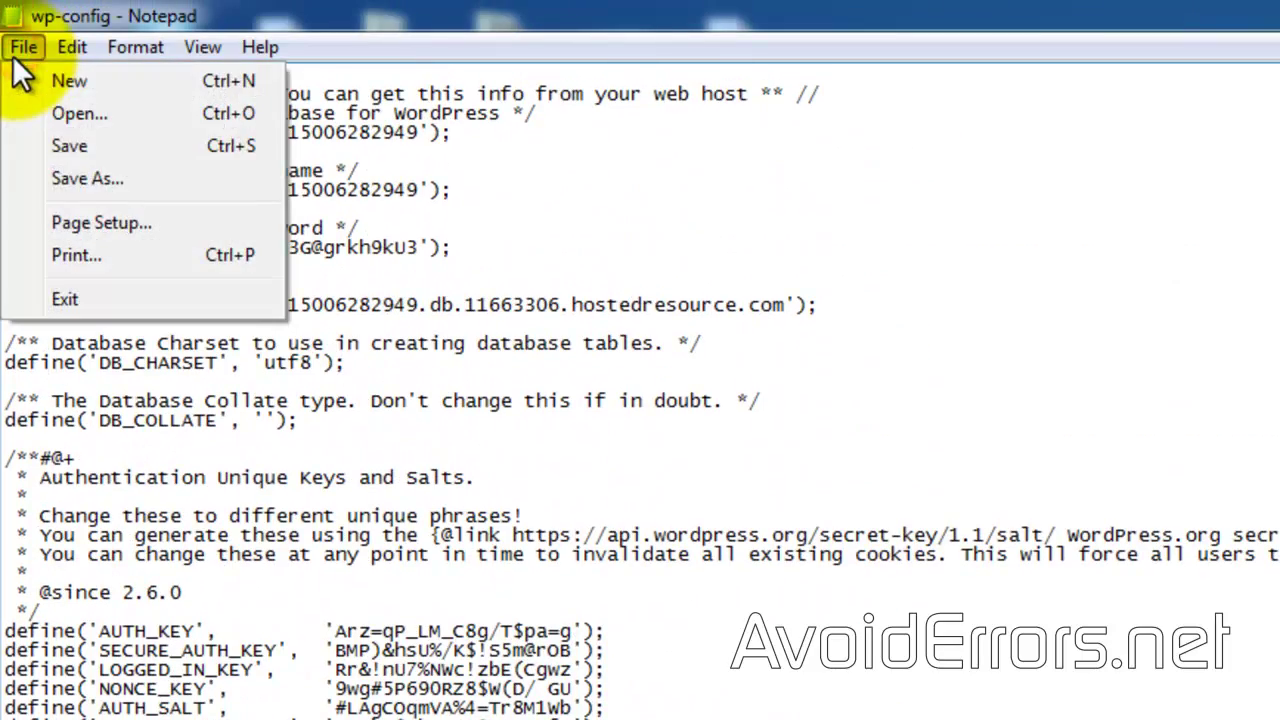
{"action": "left_click", "coordinate": [62, 145]}
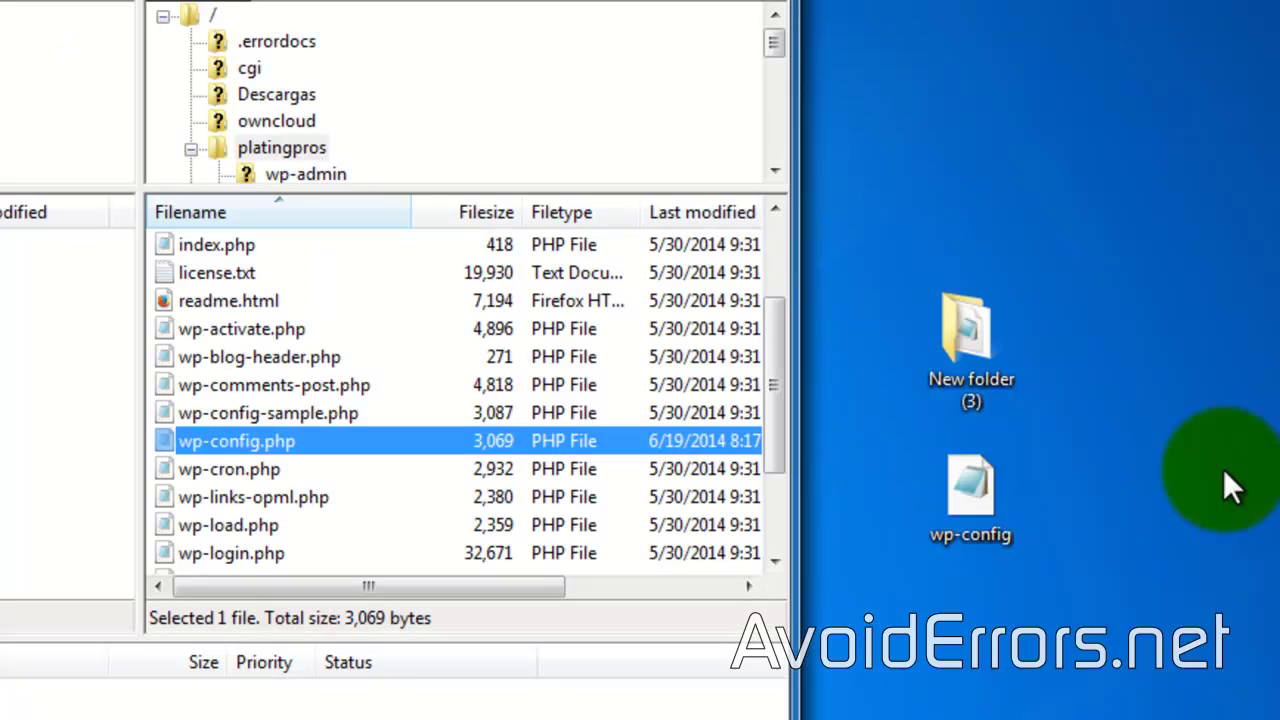
Delete the server's old wp-config.php and upload the edited copy into platingpros.
{"action": "left_click", "coordinate": [978, 520]}
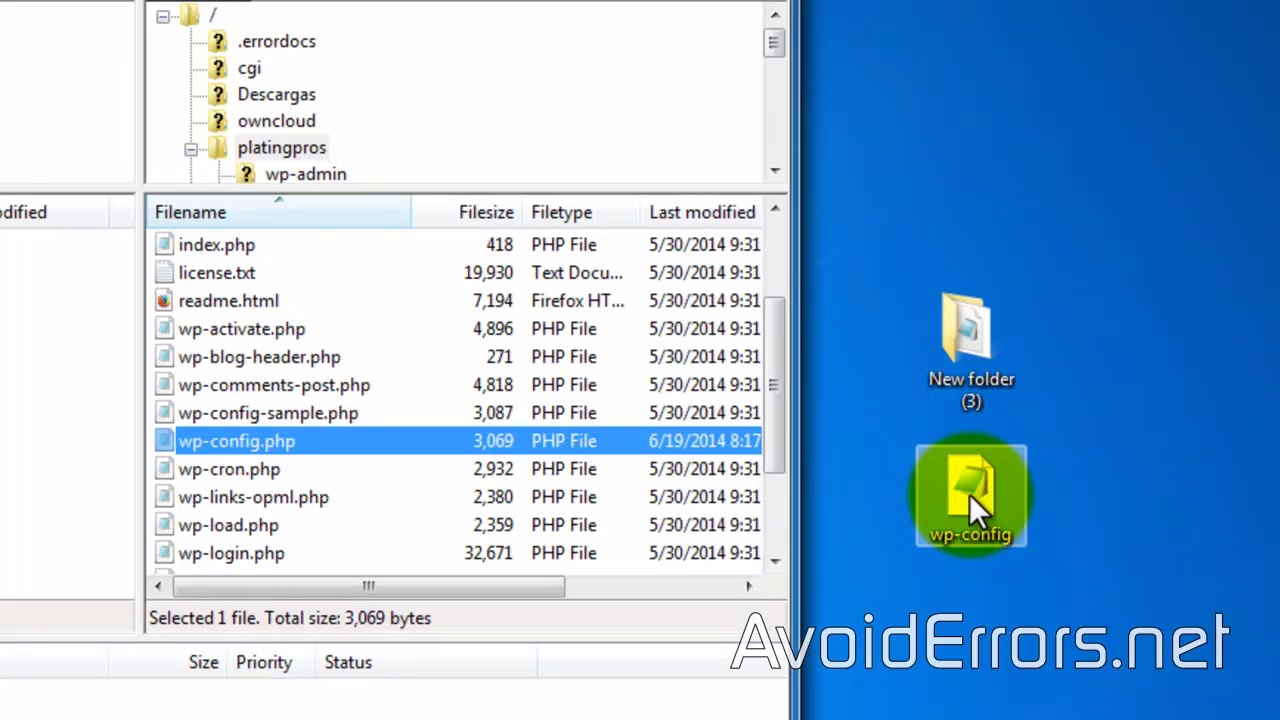
{"action": "left_click_drag", "start_coordinate": [969, 494], "coordinate": [246, 446]}
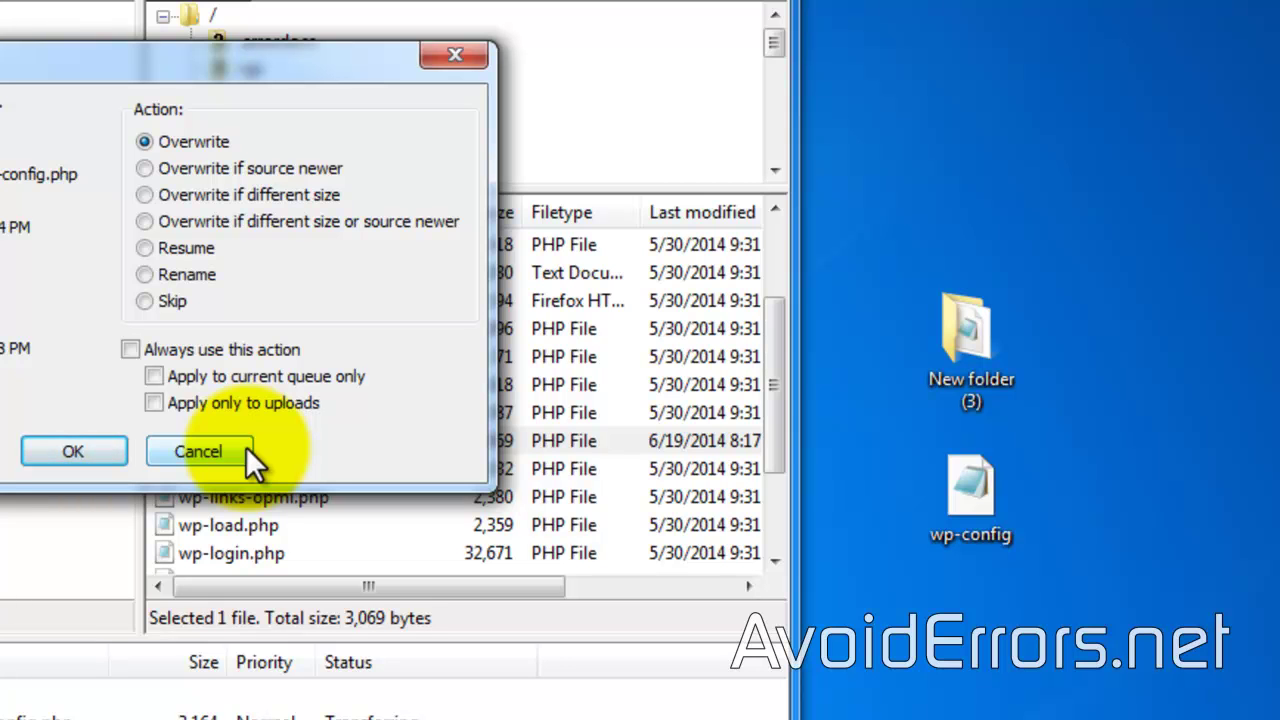
{"action": "left_click", "coordinate": [246, 446]}
{"action": "right_click", "coordinate": [247, 440]}
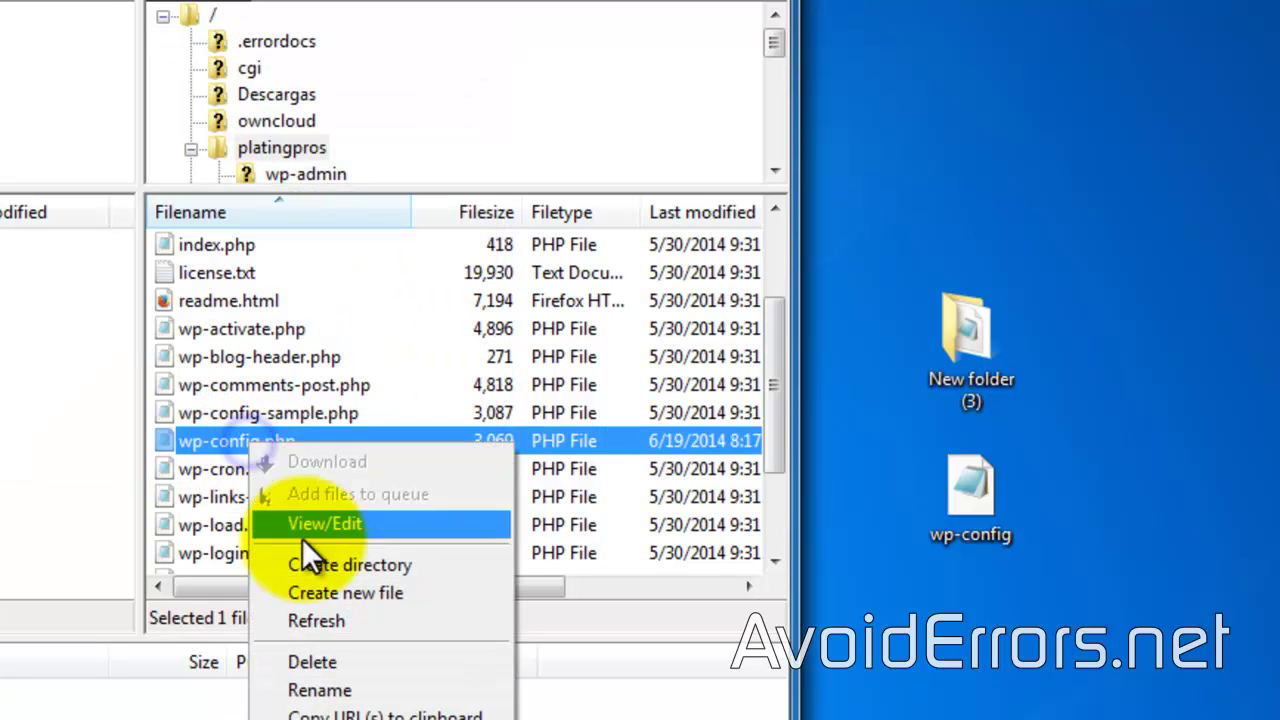
{"action": "left_click", "coordinate": [315, 660]}
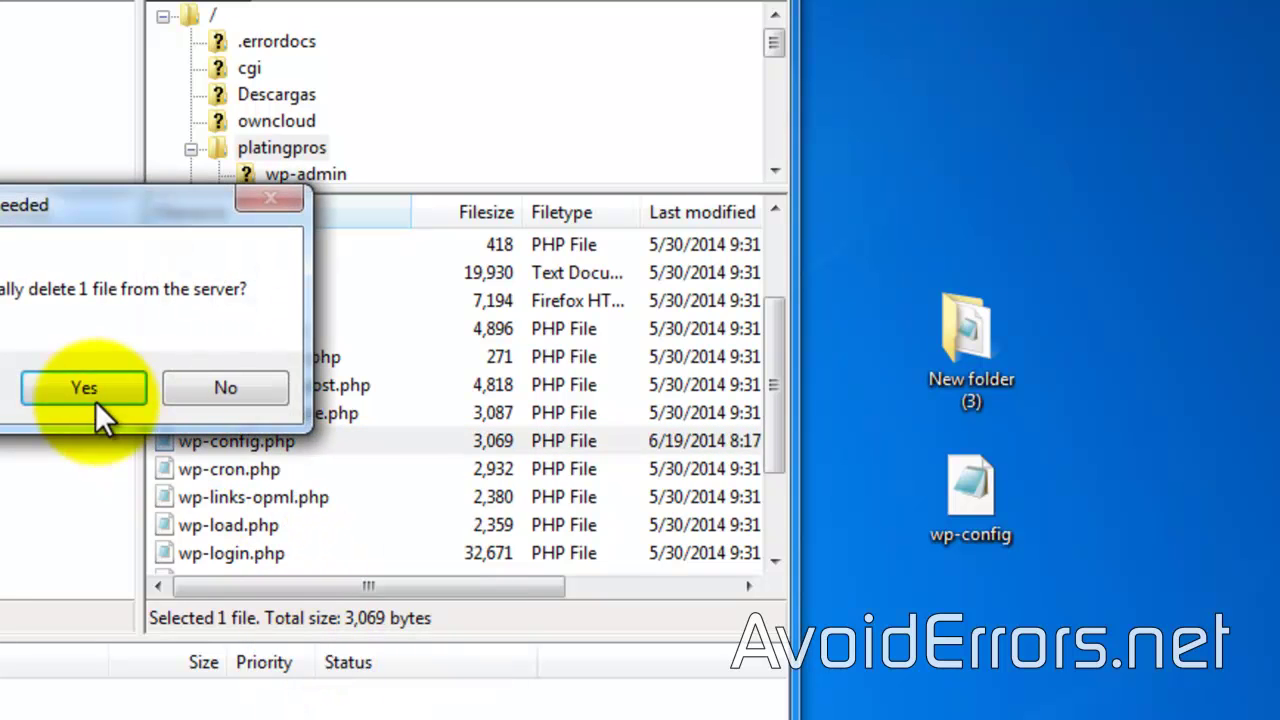
{"action": "left_click", "coordinate": [74, 377]}
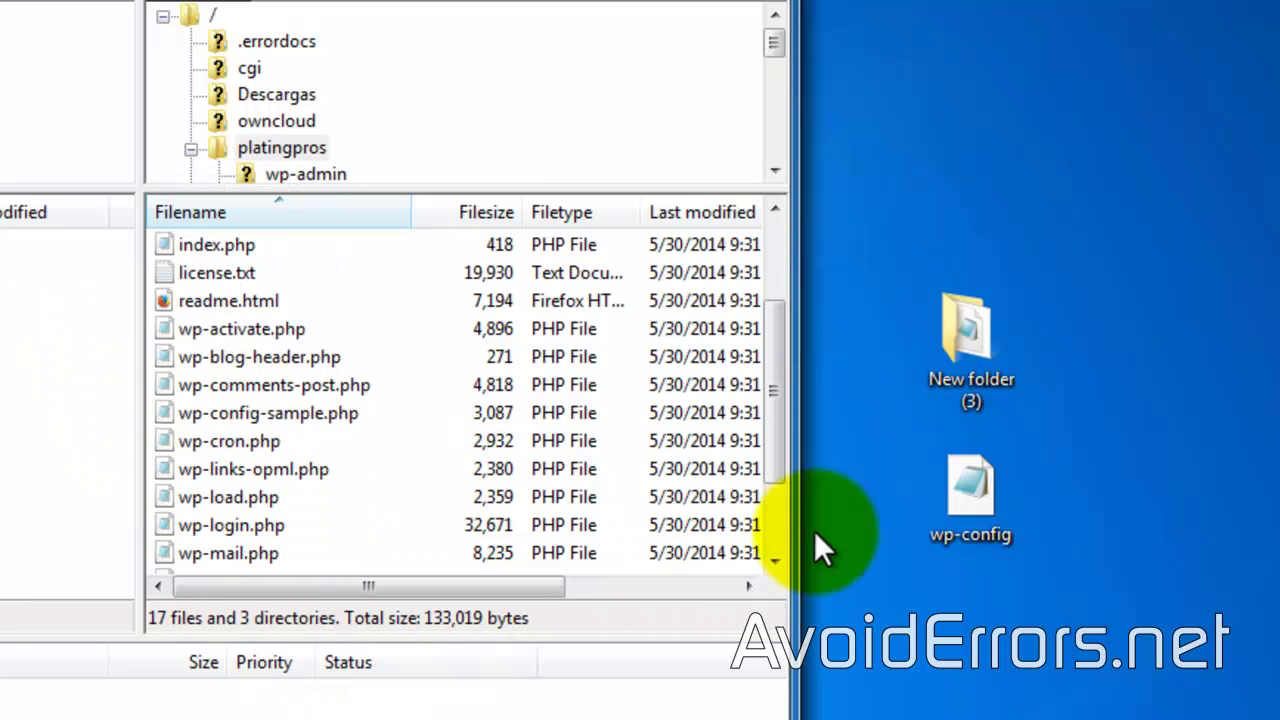
{"action": "left_click_drag", "start_coordinate": [1000, 502], "coordinate": [275, 461]}
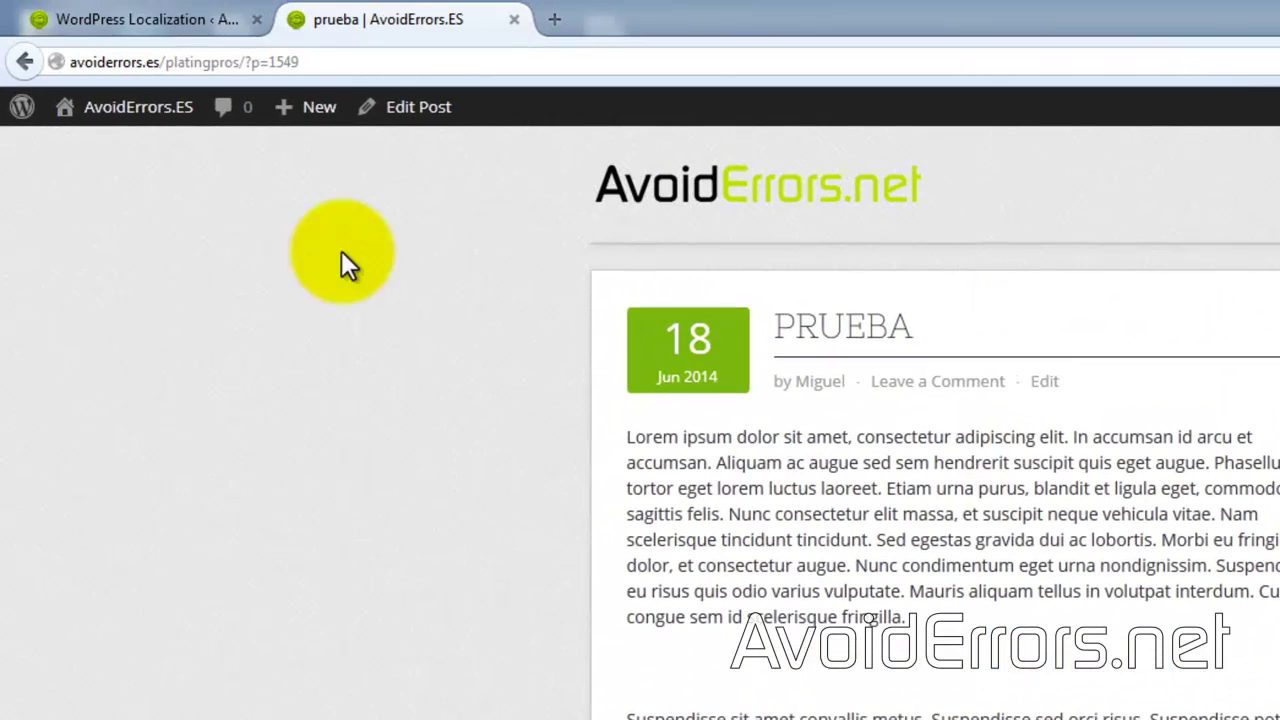
Go back to the Contango localization overview to see the Español/España language entry.
{"action": "left_click", "coordinate": [200, 22]}
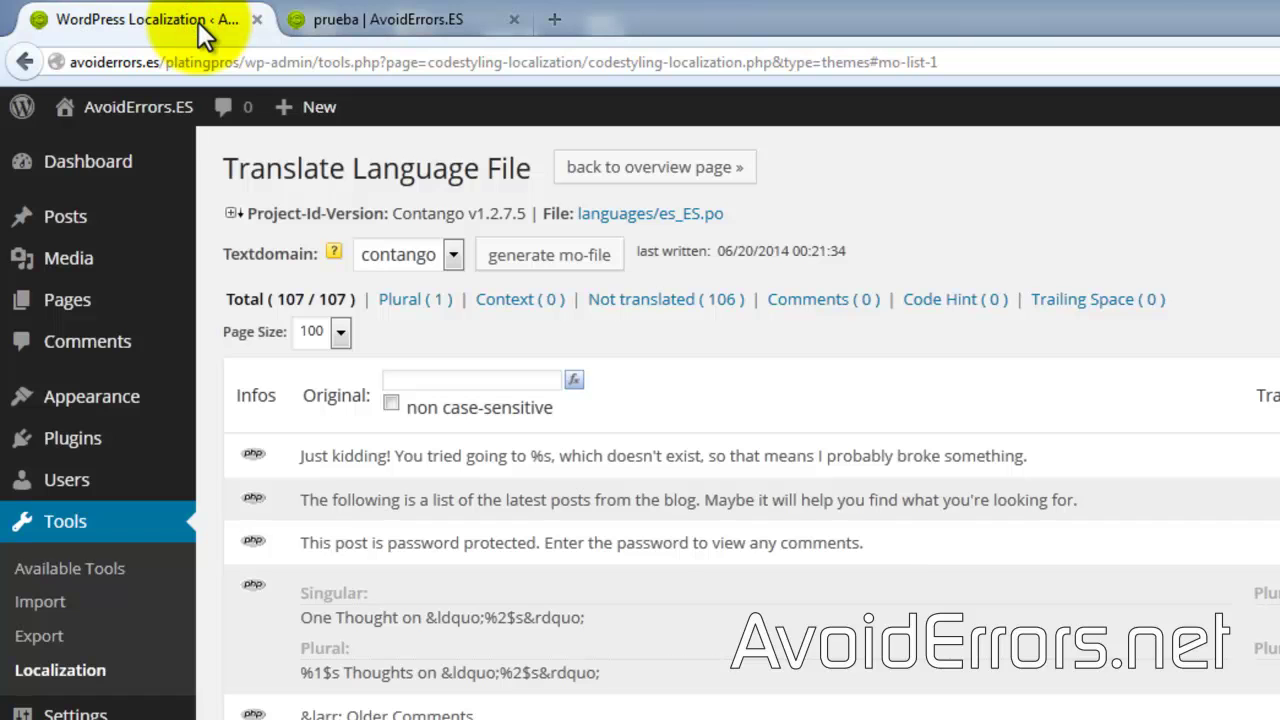
{"action": "left_click", "coordinate": [624, 168]}
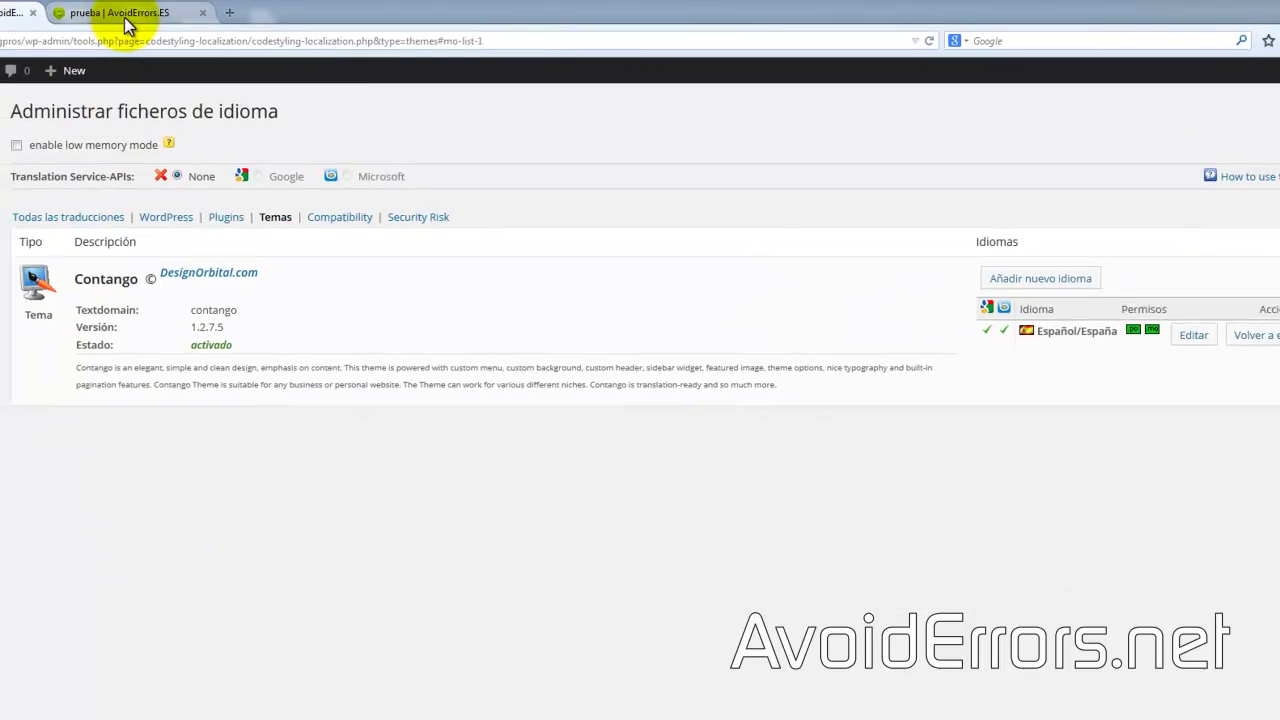
Reload the prueba post to confirm the sidebar search box reads 'Buscar'.
{"action": "left_click", "coordinate": [127, 25]}
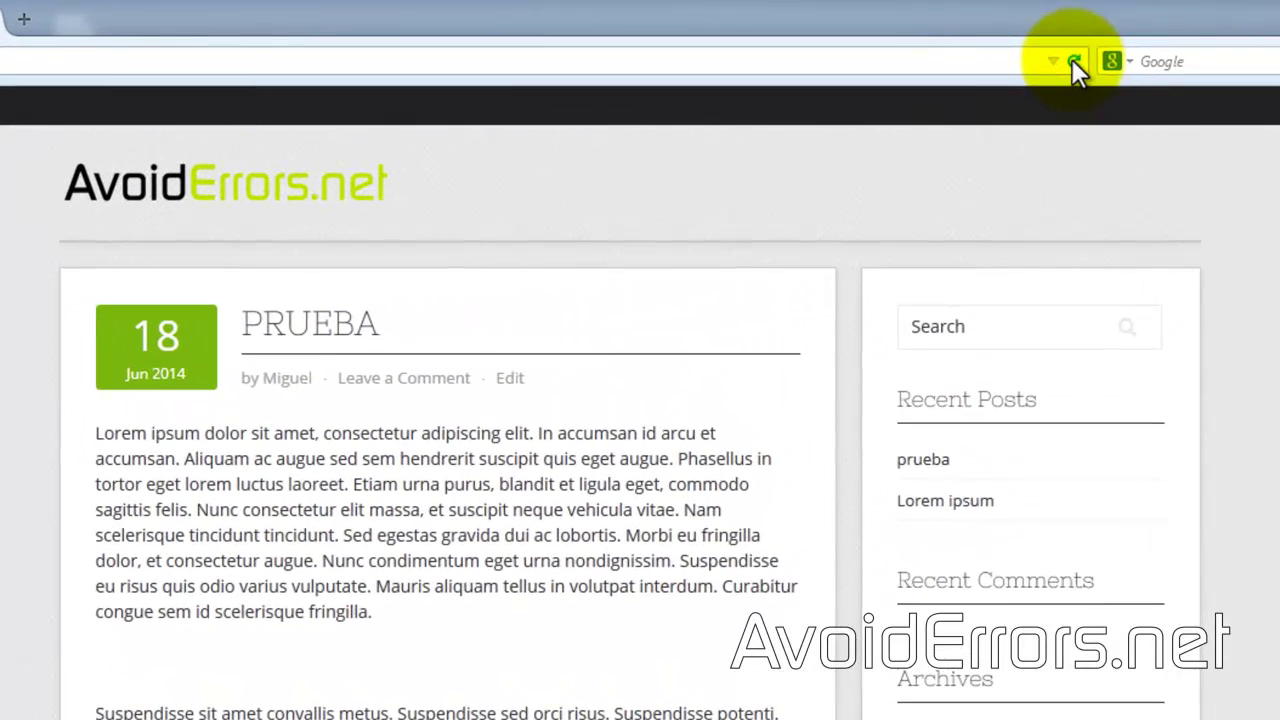
{"action": "left_click", "coordinate": [1073, 61]}
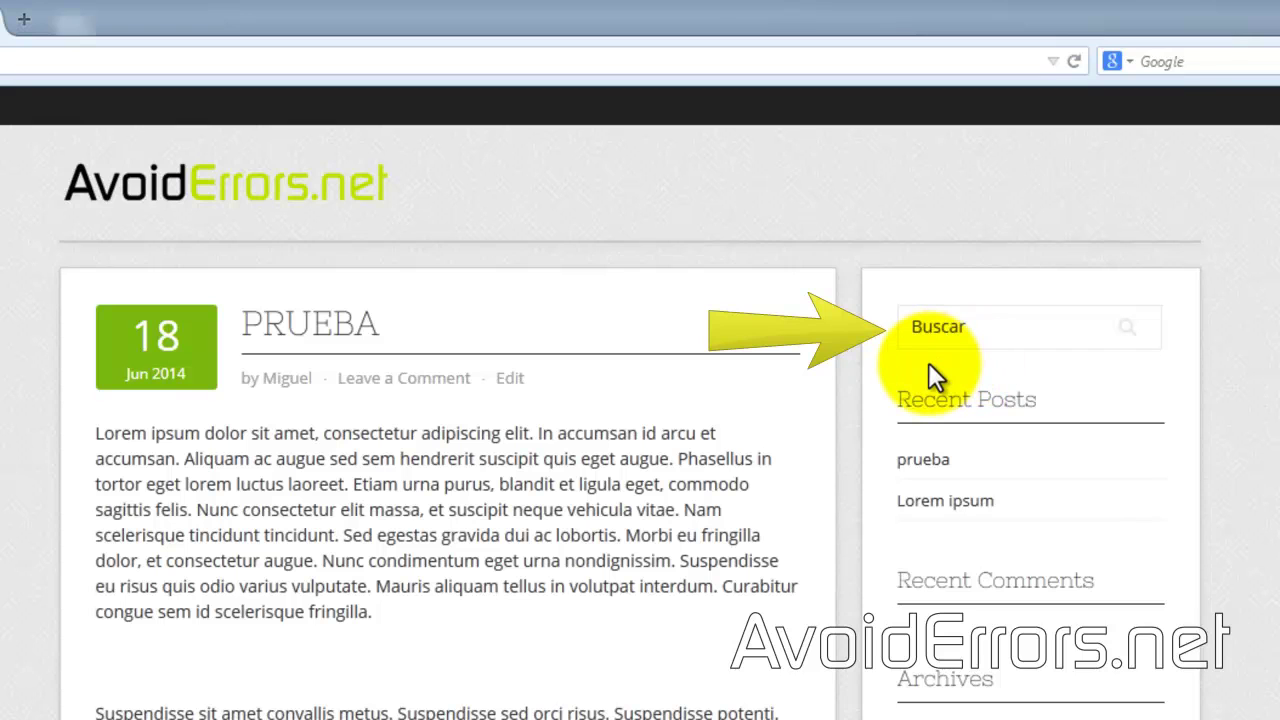